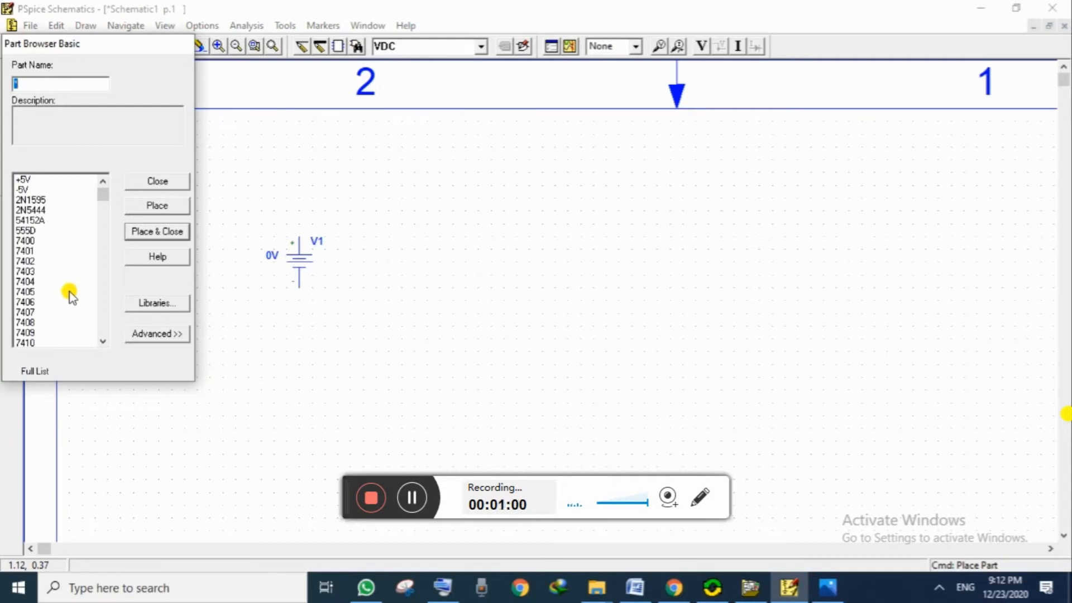
# Place a Sw_tOpen switch level with V1's positive terminal, just beyond the source, and close the part browser
pyautogui.write('s')
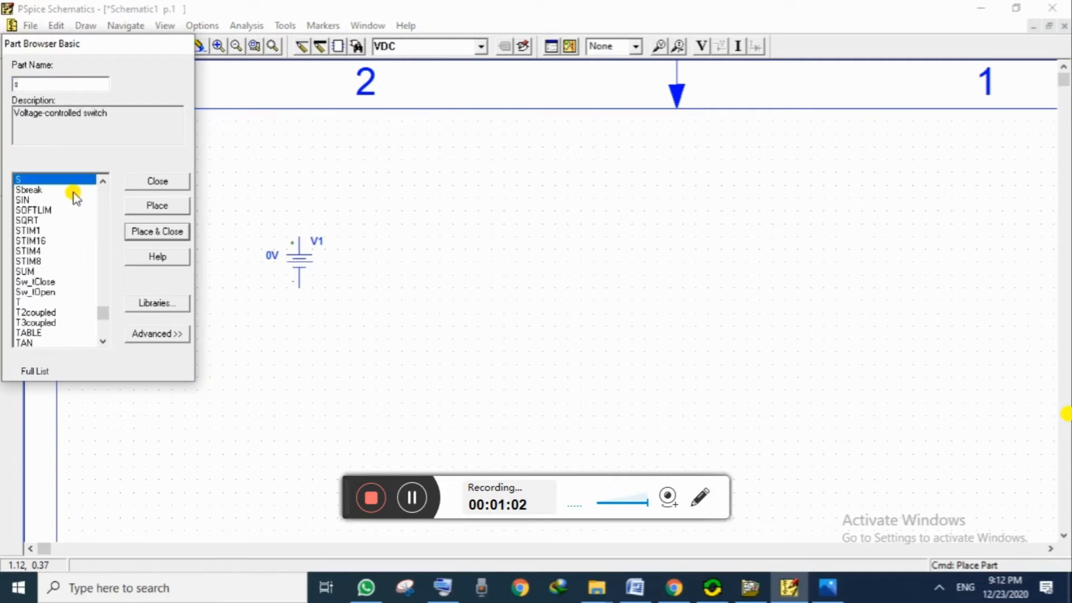
pyautogui.click(52, 292)
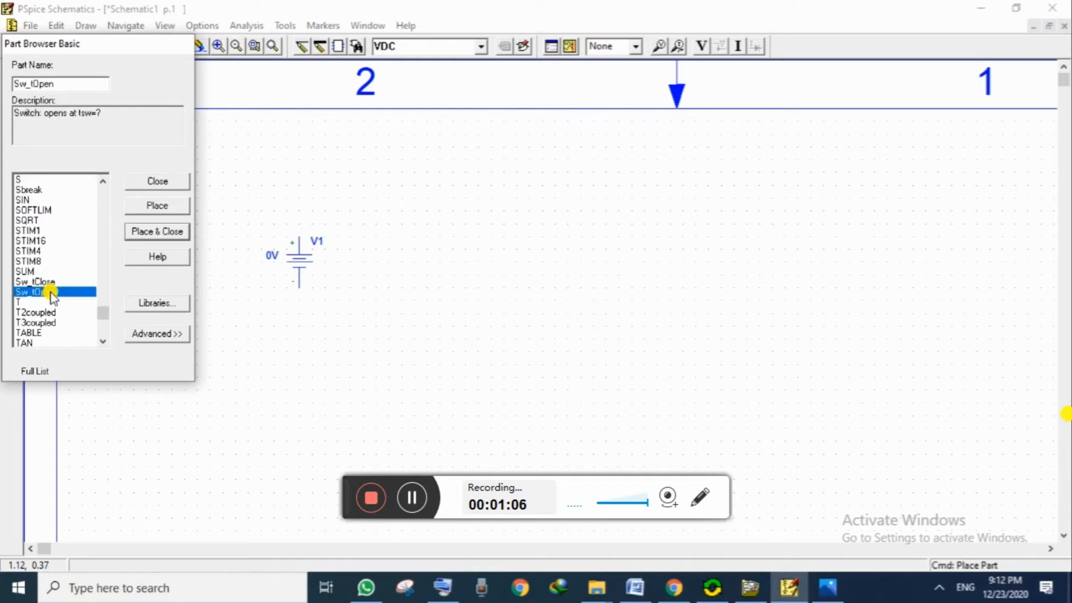
pyautogui.click(158, 208)
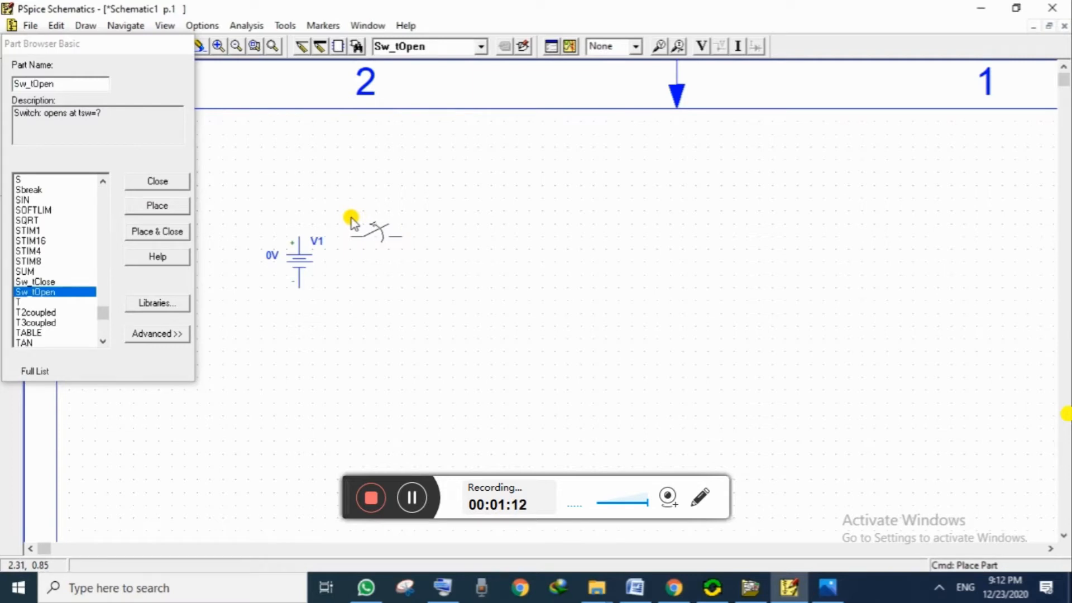
pyautogui.click(351, 220)
pyautogui.click(177, 182)
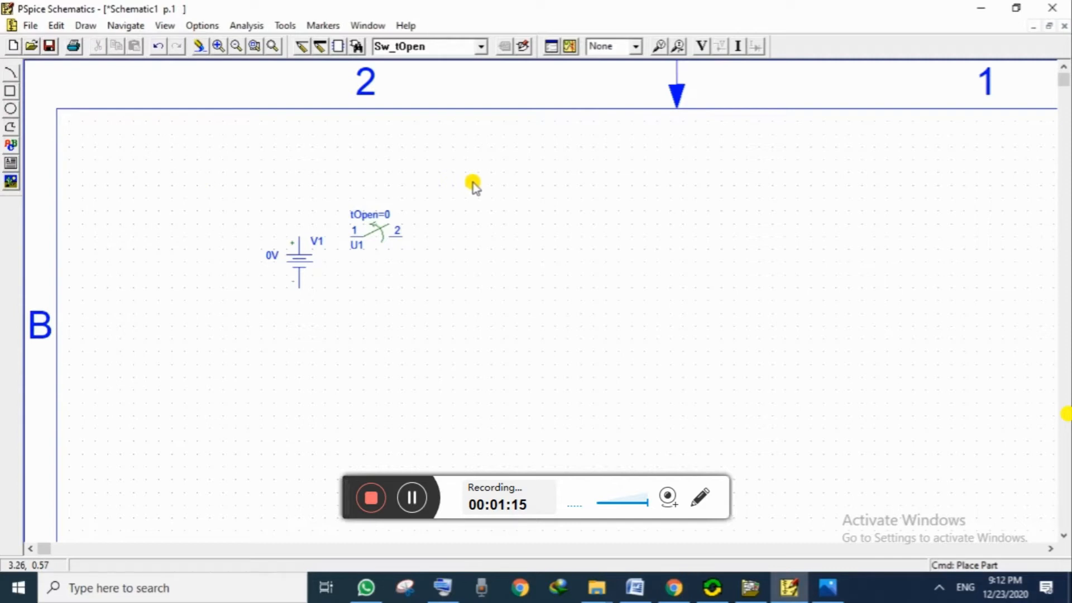
# Place a vertical capacitor (part c) just beyond and below the switch, and undo the extra second capacitor
pyautogui.click(482, 47)
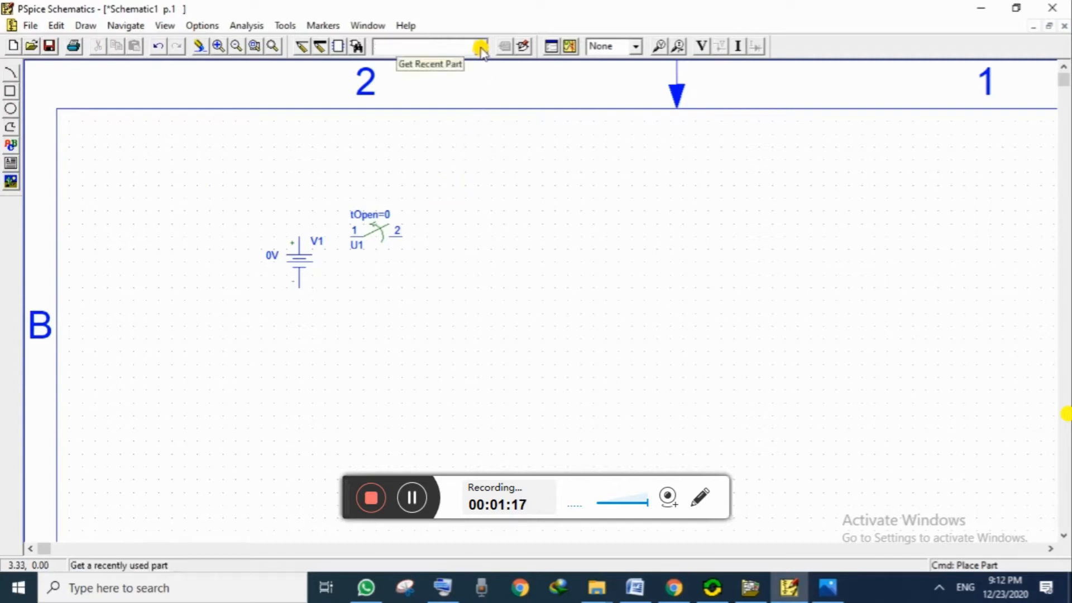
pyautogui.click(481, 47)
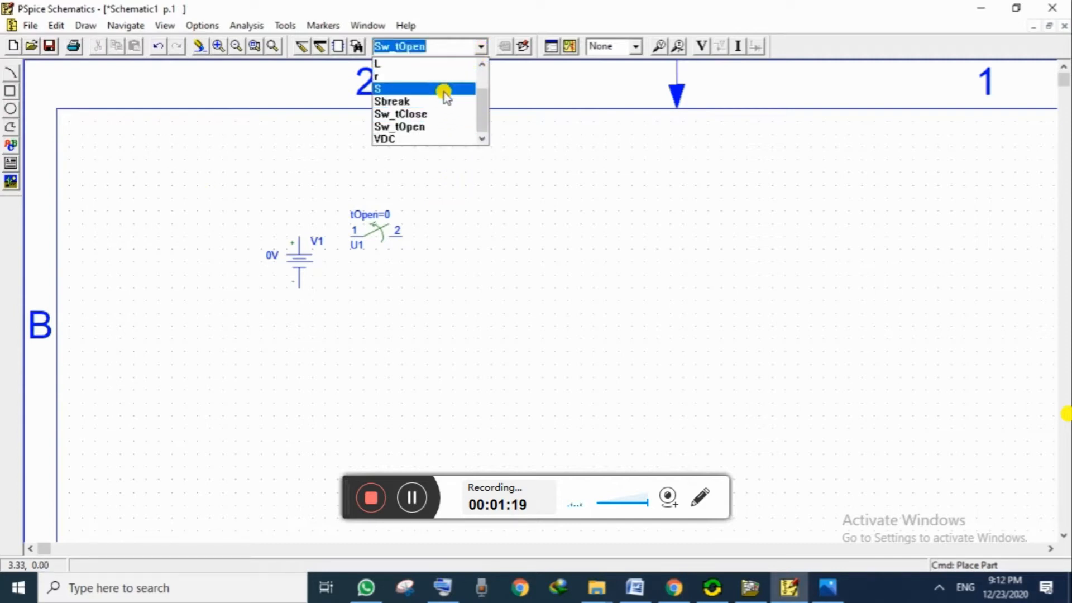
pyautogui.scroll(1, 444, 95)
pyautogui.click(427, 65)
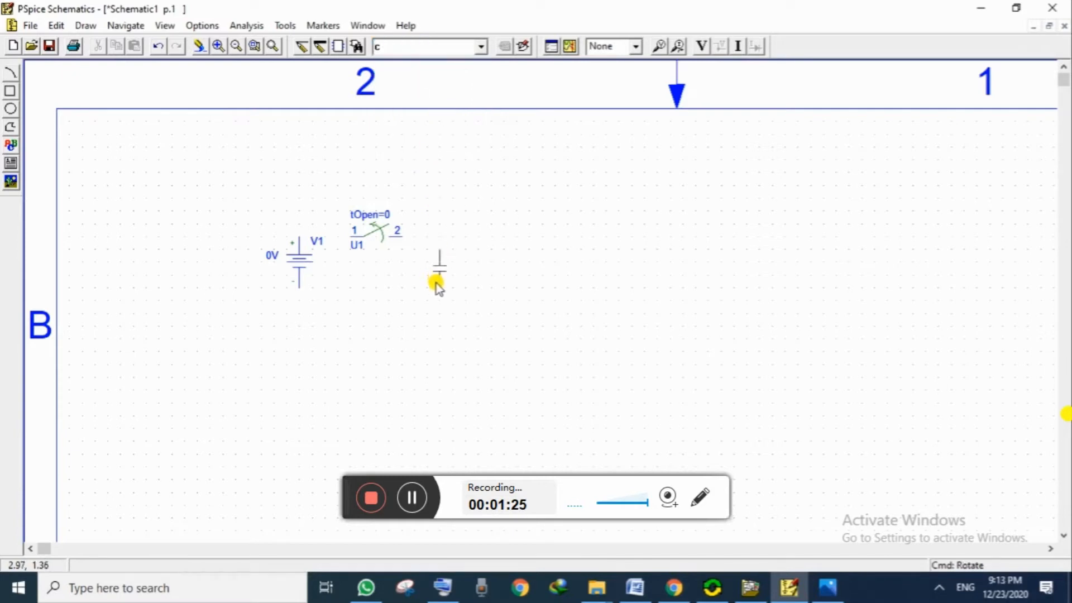
pyautogui.click(436, 282)
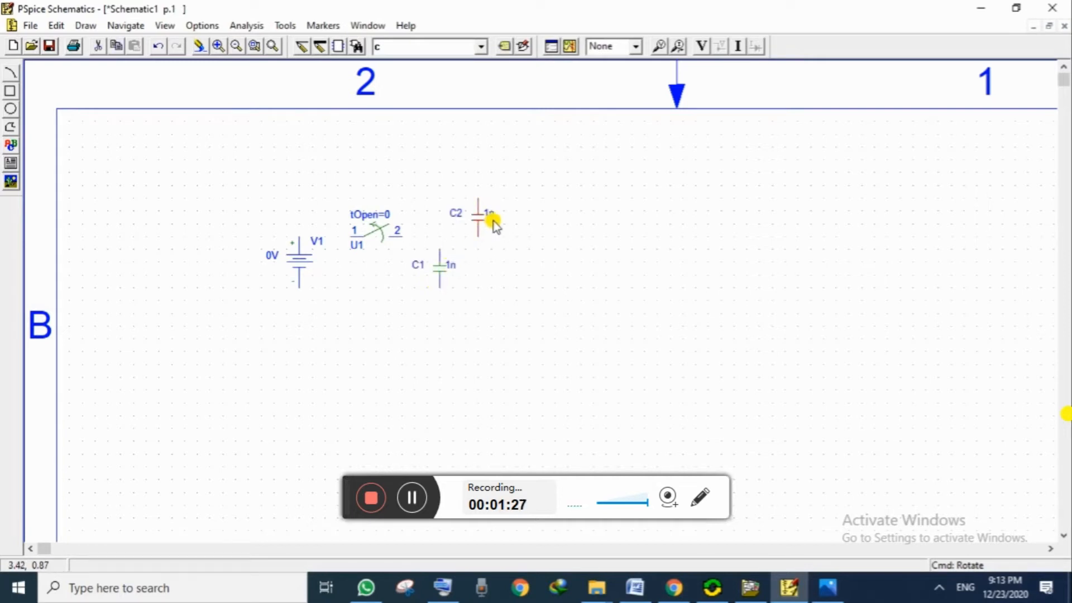
pyautogui.hotkey('ctrl', 'z')
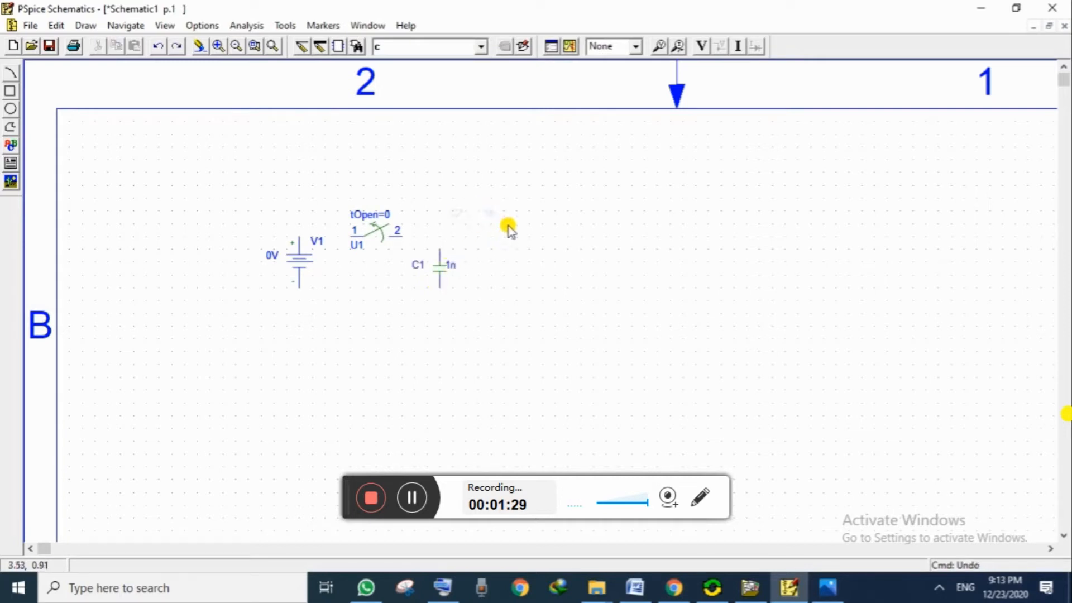
# Place a horizontal resistor (part r) in line with the switch, just past the capacitor
pyautogui.write('r')
pyautogui.press('Return')
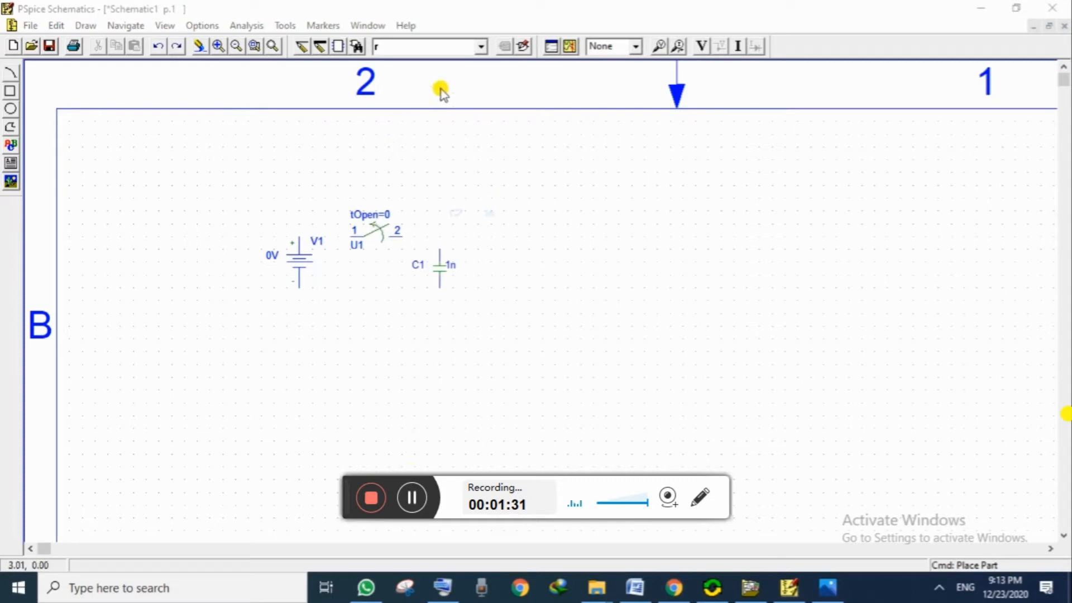
pyautogui.click(478, 49)
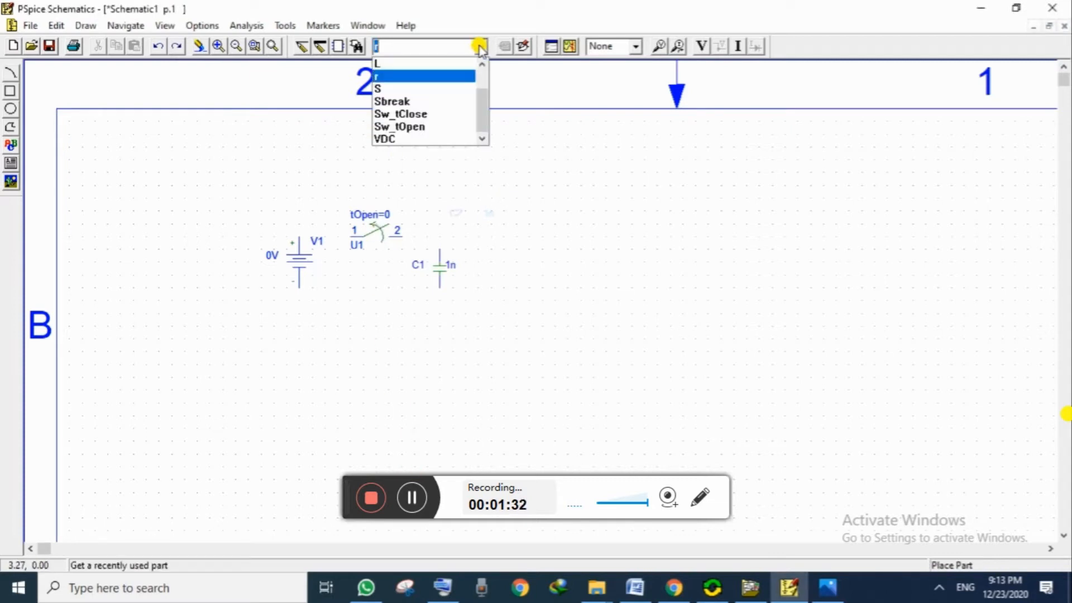
pyautogui.click(437, 76)
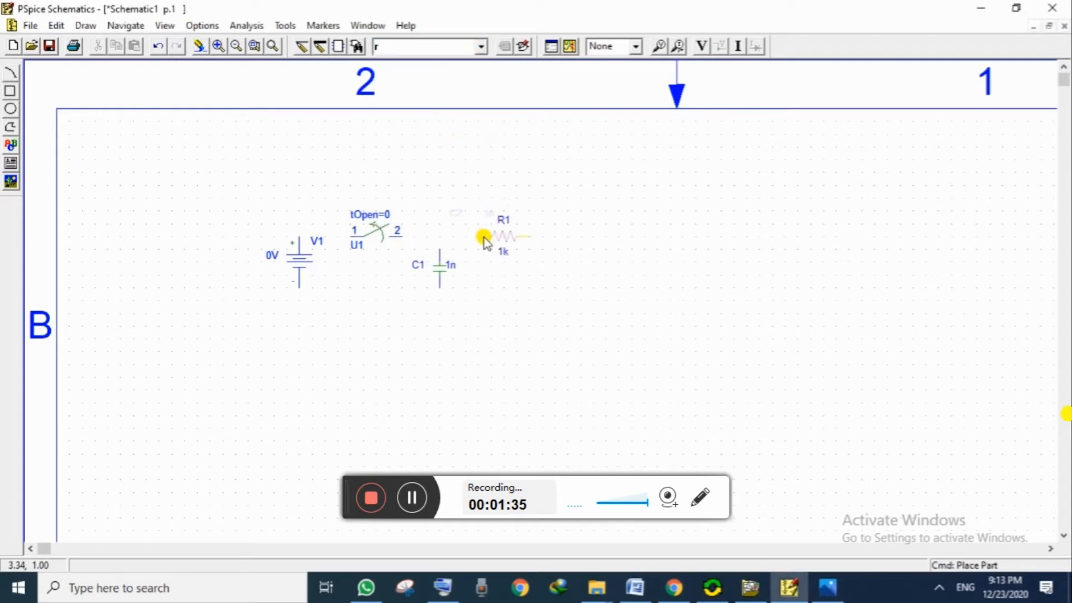
pyautogui.click(484, 239)
# Place an inductor (part L), rotated to vertical, just beyond and below the resistor
pyautogui.click(480, 47)
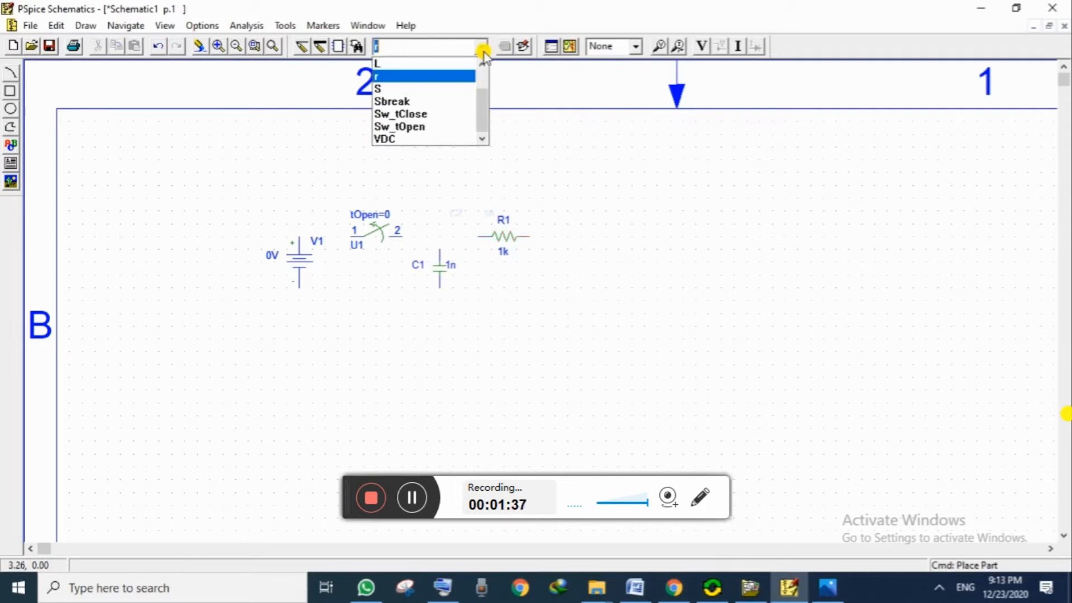
pyautogui.scroll(2, 445, 97)
pyautogui.click(441, 101)
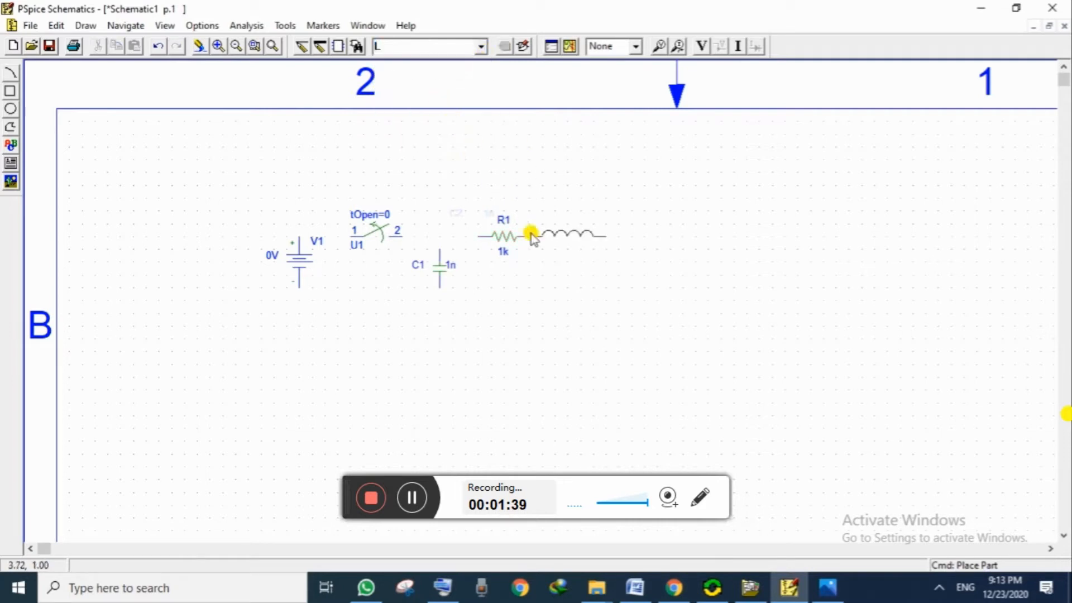
pyautogui.hotkey('ctrl', 'r')
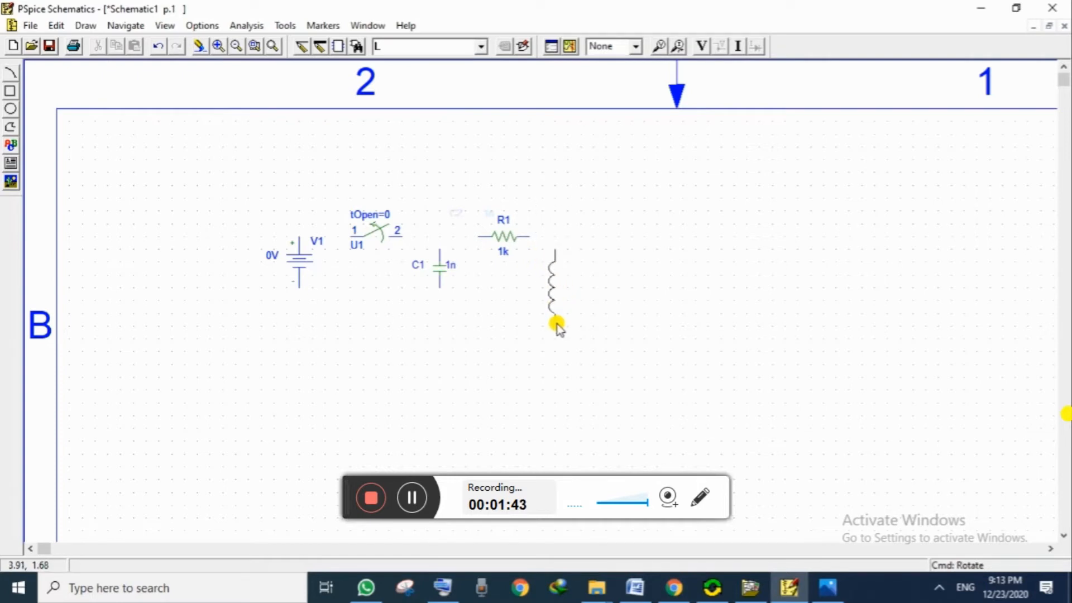
pyautogui.click(556, 324)
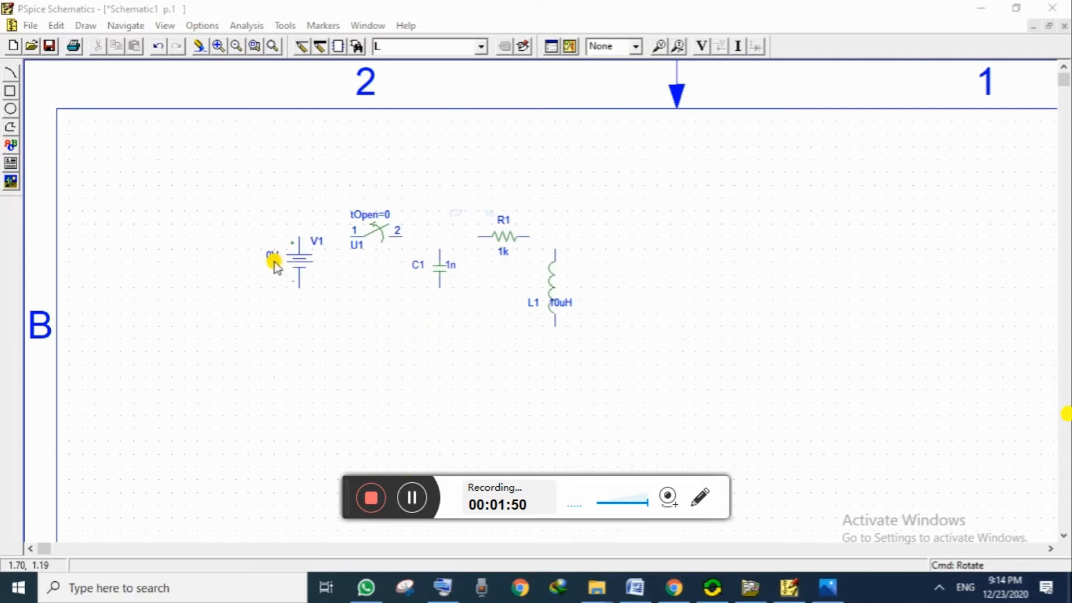
# Set the DC value of source V1 to 10V, using the on-screen keyboard for the entry
pyautogui.click(442, 588)
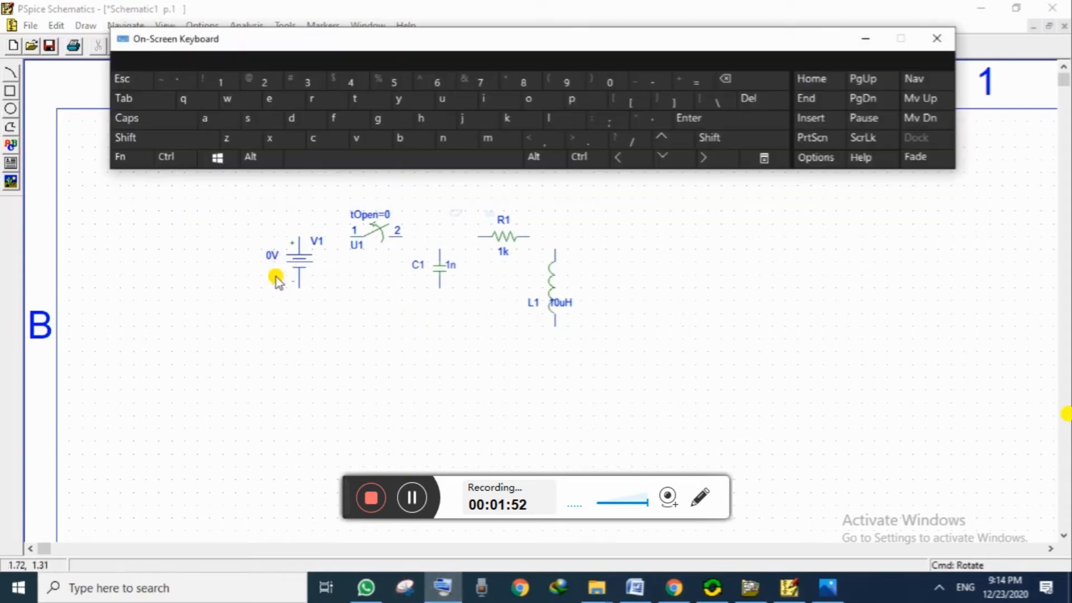
pyautogui.click(273, 260)
pyautogui.doubleClick(273, 261)
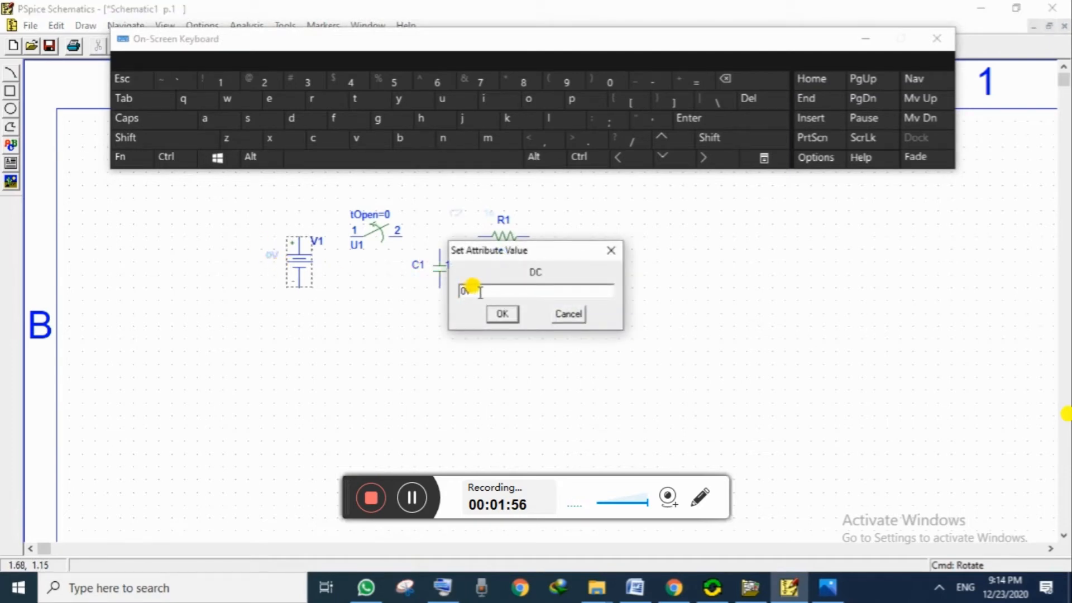
pyautogui.click(217, 81)
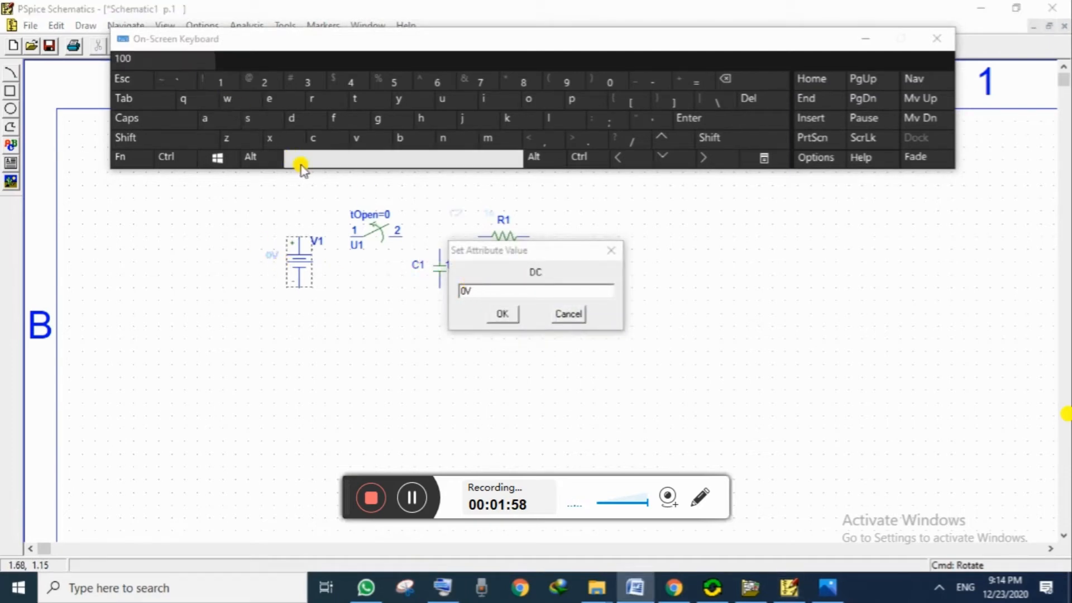
pyautogui.click(512, 286)
pyautogui.click(217, 81)
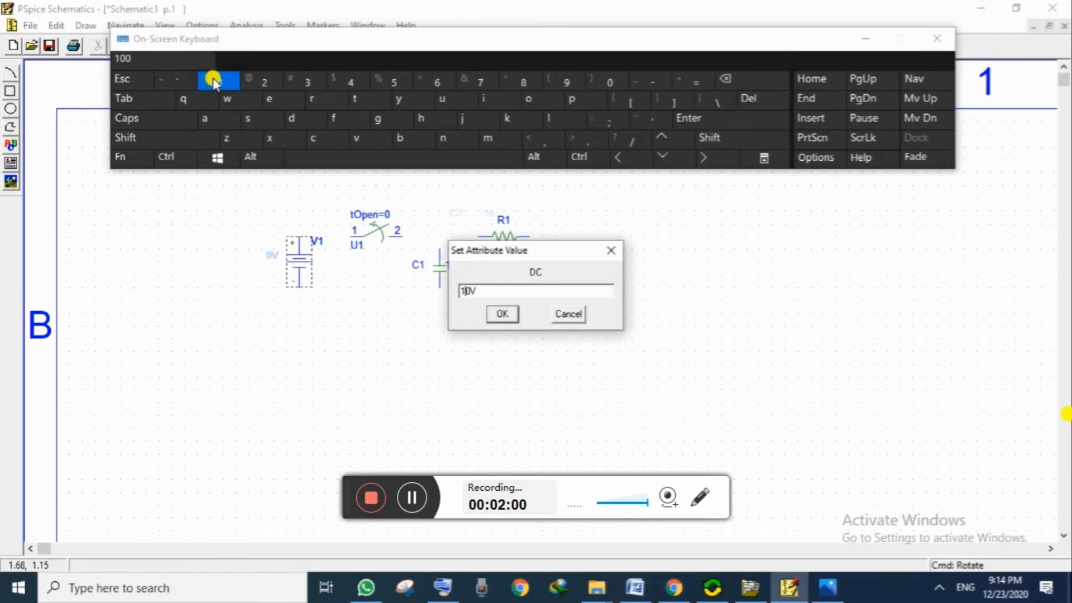
pyautogui.click(501, 314)
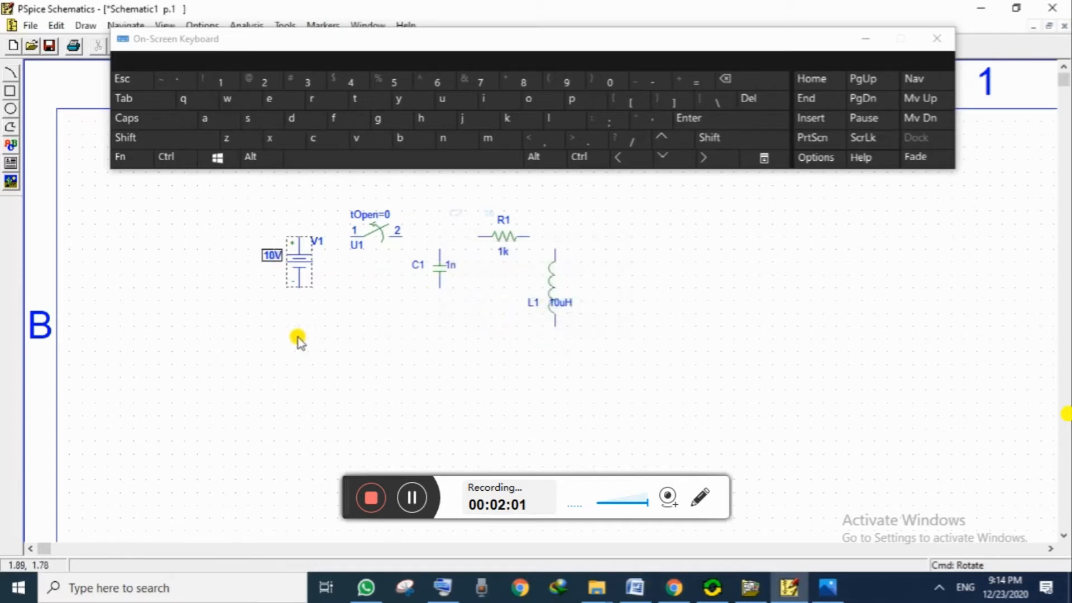
# Set the value of capacitor C1 to 10n
pyautogui.doubleClick(448, 266)
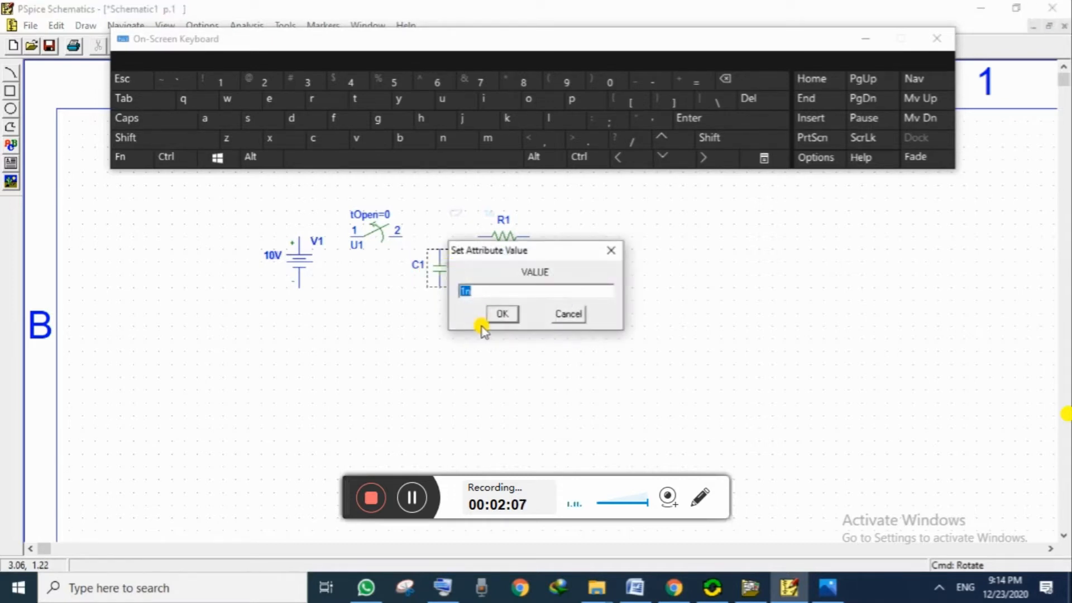
pyautogui.click(483, 292)
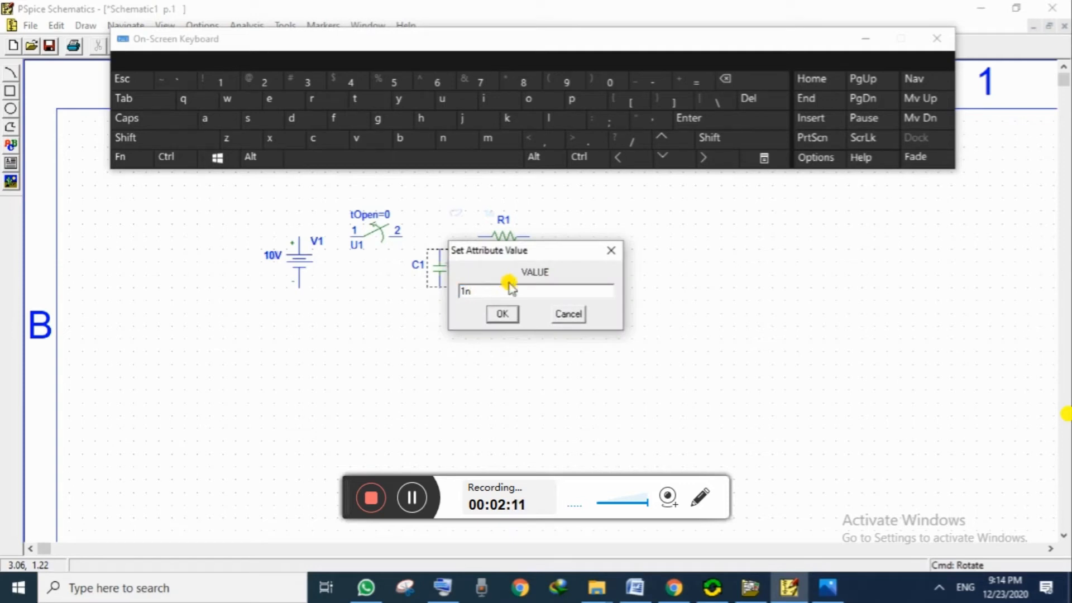
pyautogui.click(615, 83)
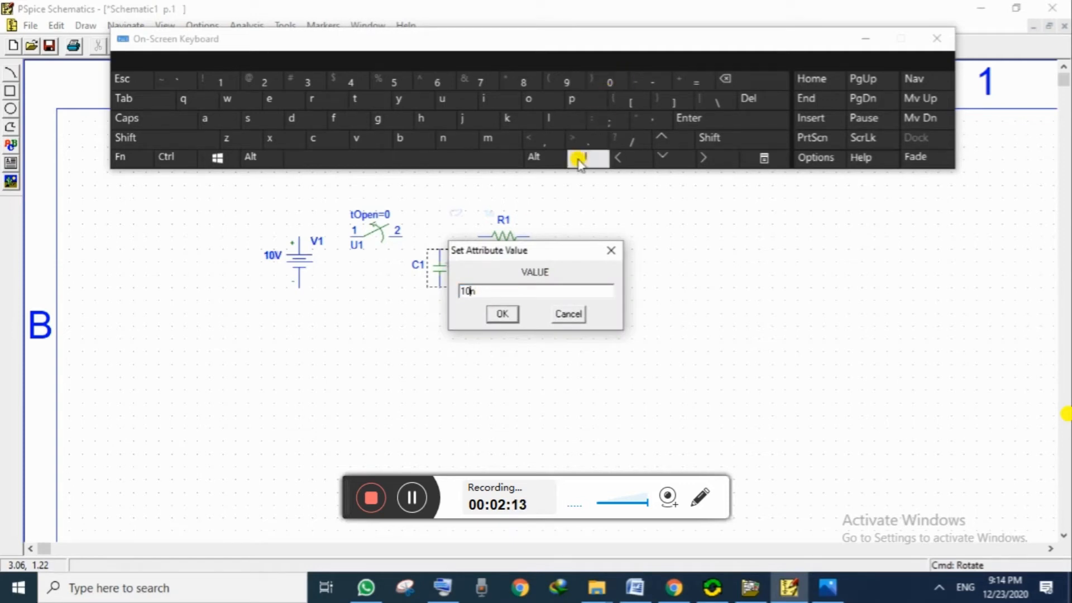
pyautogui.click(501, 313)
pyautogui.click(496, 357)
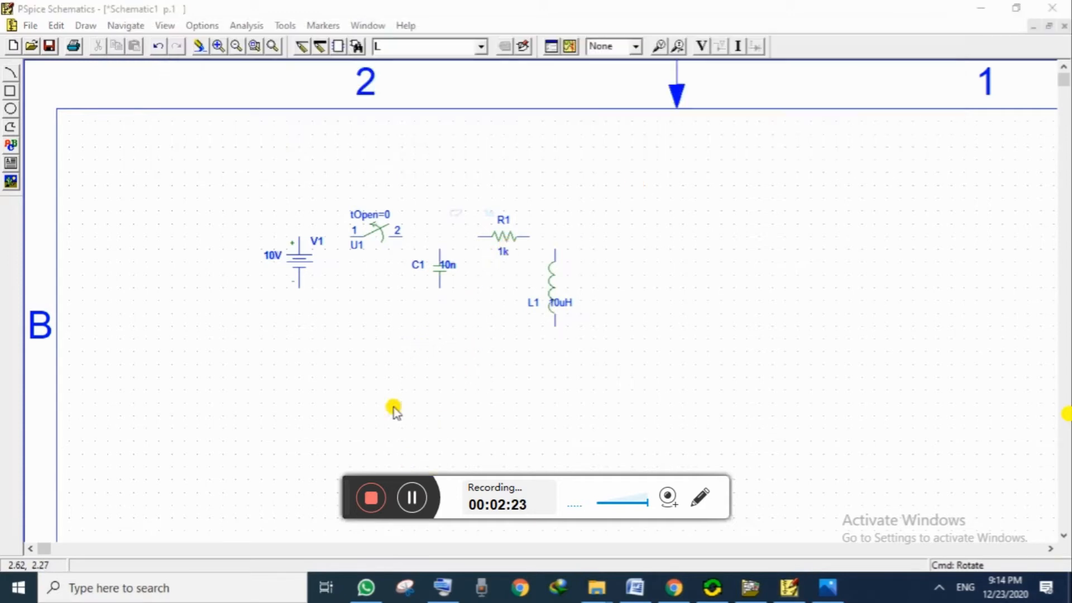
# Wire the positive terminal of source V1 to terminal 1 of switch U1
pyautogui.click(303, 48)
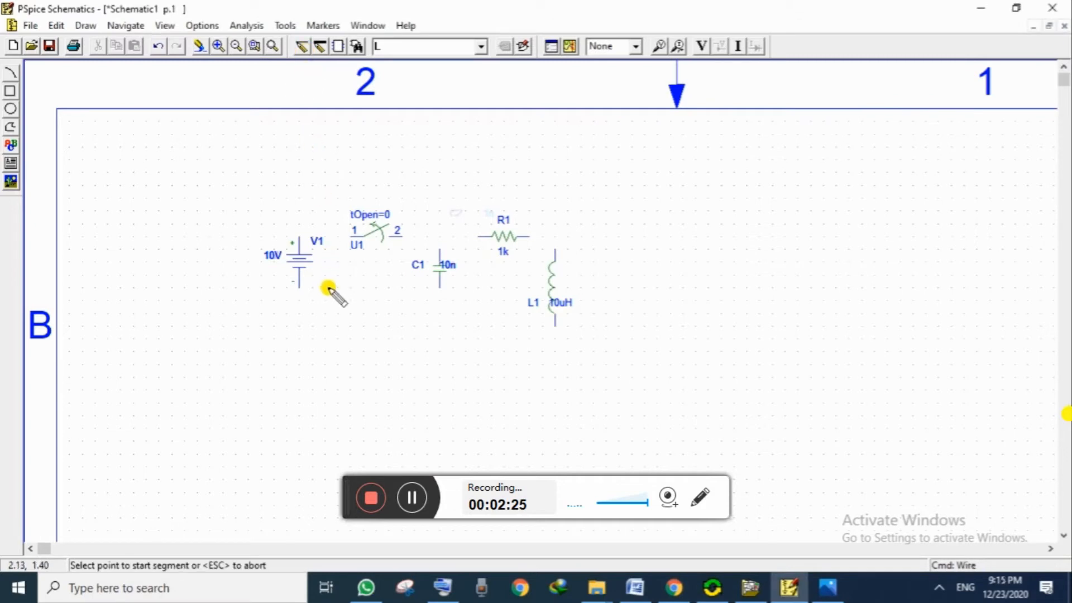
pyautogui.click(299, 238)
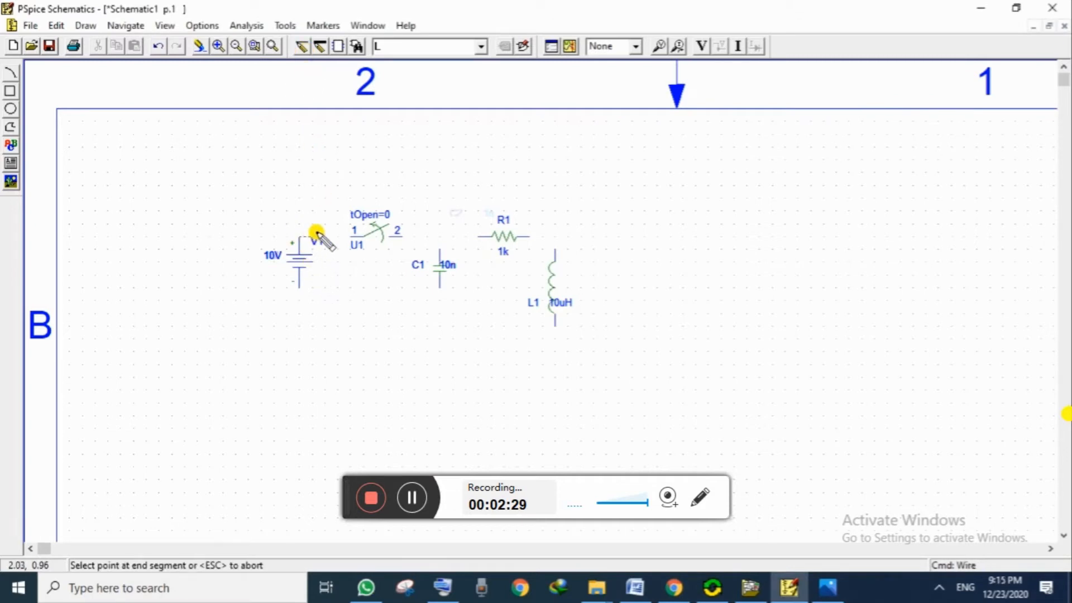
pyautogui.click(351, 237)
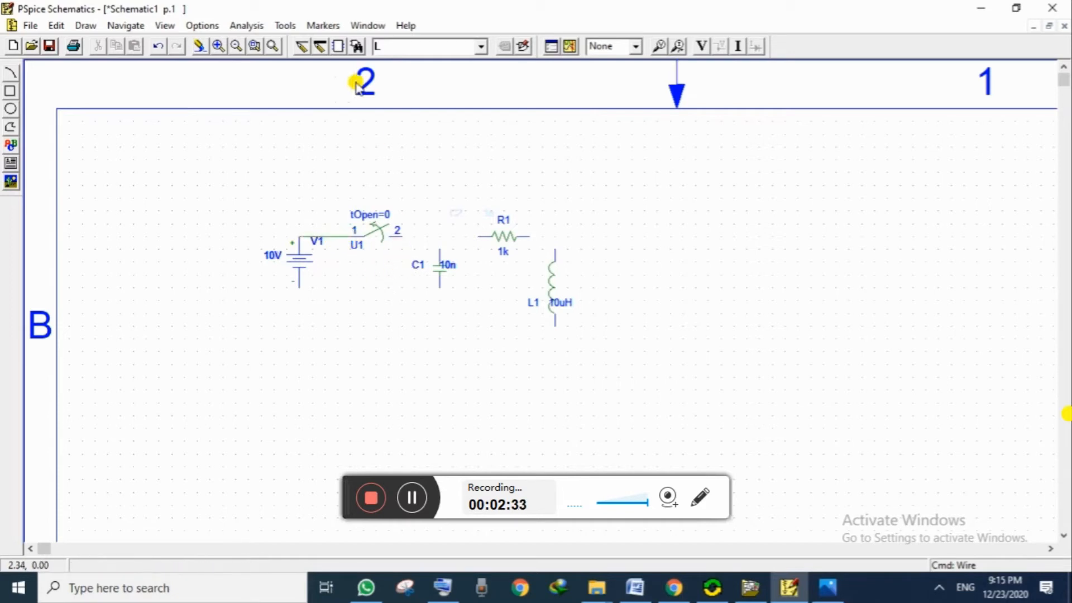
# Wire terminal 2 of switch U1 to the upper end of C1 and on to the near end of R1
pyautogui.click(302, 47)
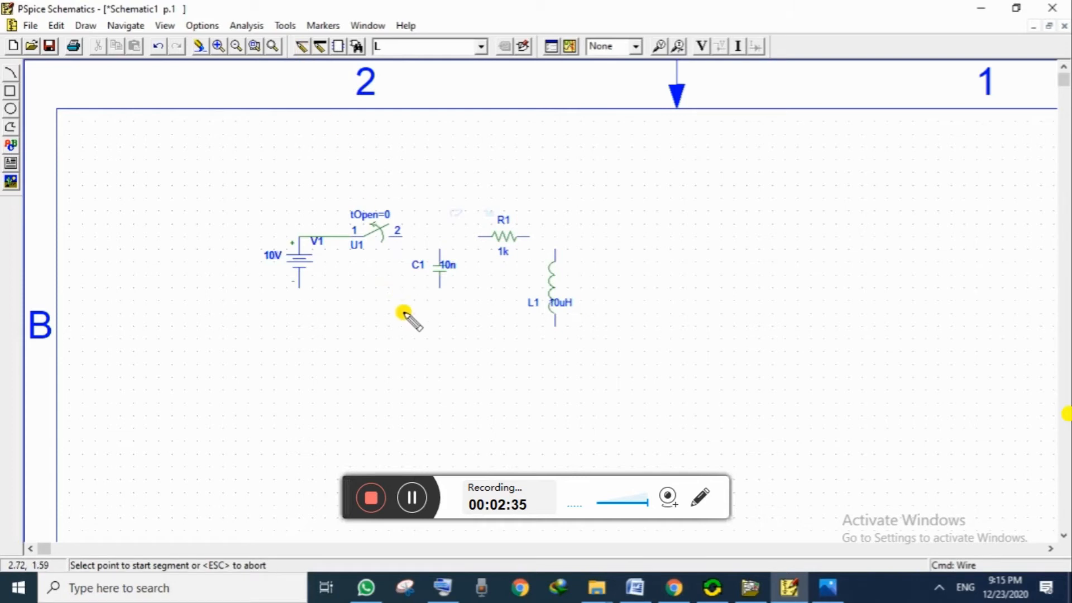
pyautogui.click(397, 236)
pyautogui.click(440, 237)
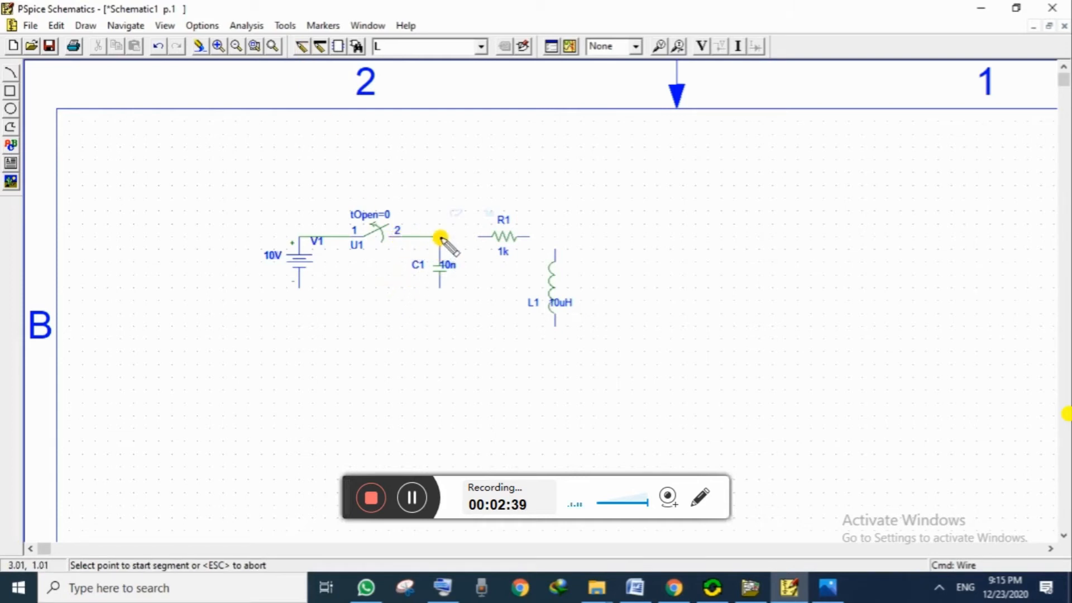
pyautogui.click(440, 237)
pyautogui.click(478, 237)
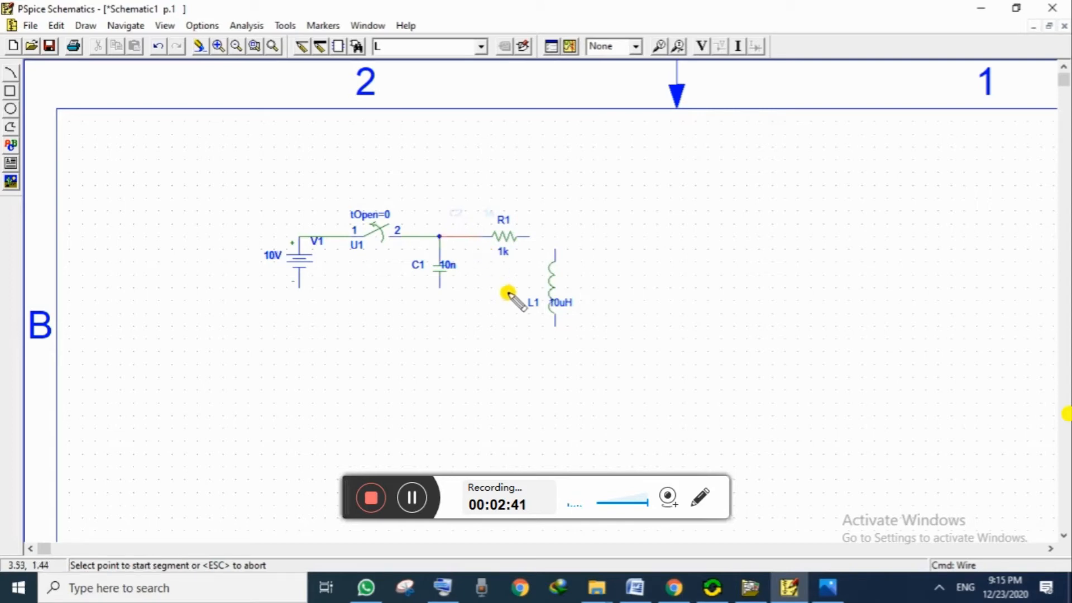
pyautogui.click(508, 294)
pyautogui.rightClick(538, 254)
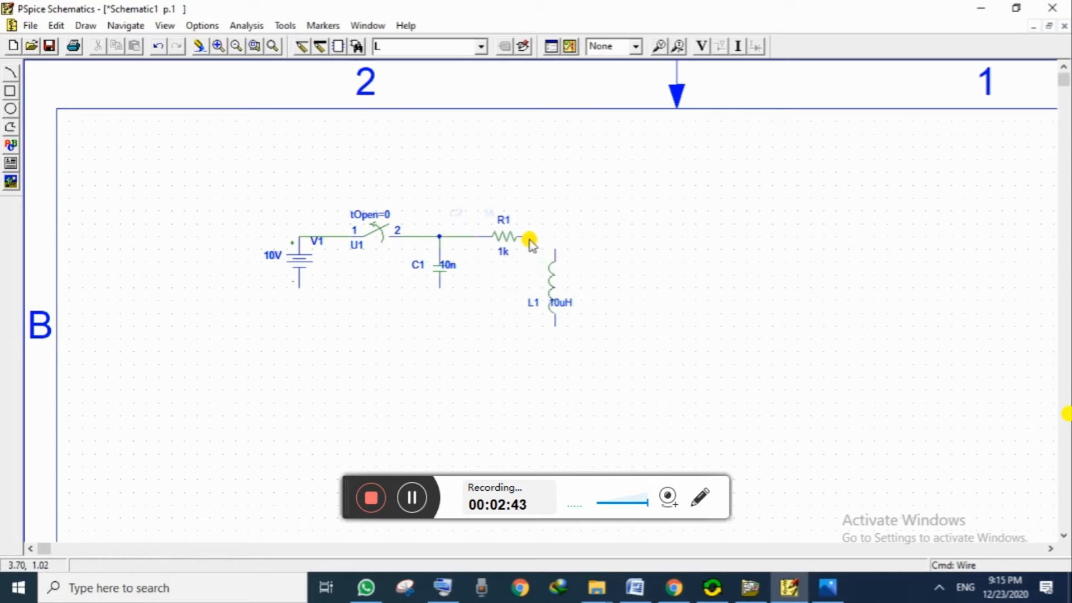
# Wire the free end of resistor R1 to the upper end of inductor L1
pyautogui.click(302, 46)
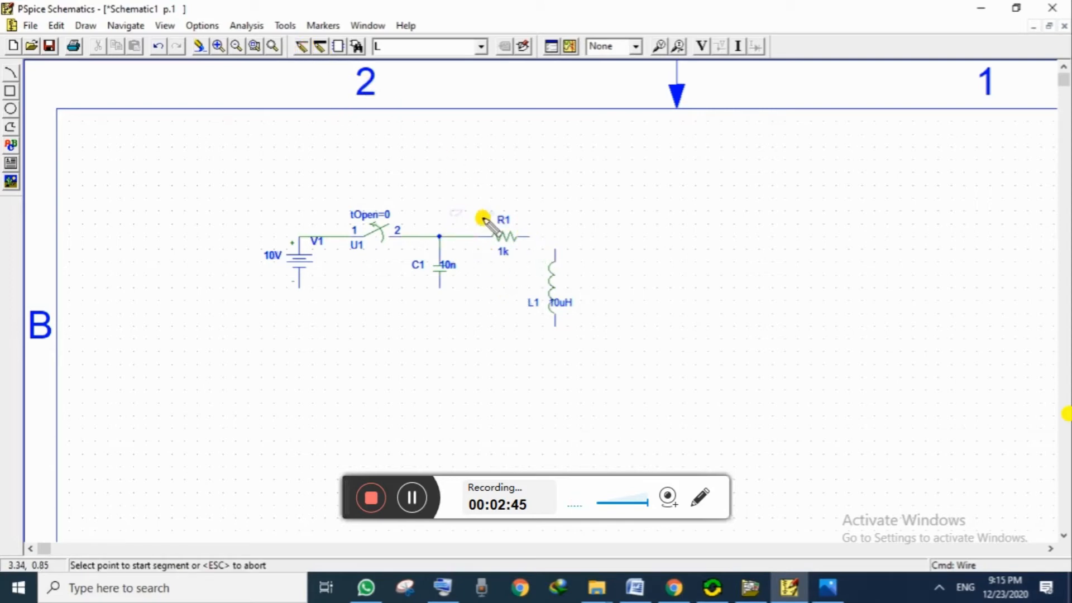
pyautogui.click(523, 237)
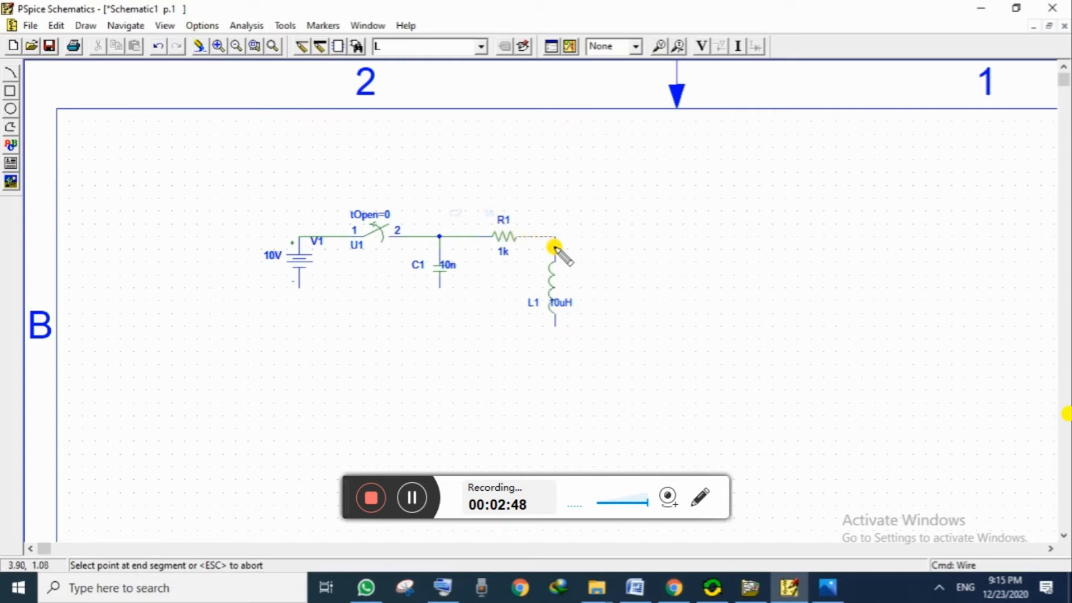
pyautogui.click(555, 248)
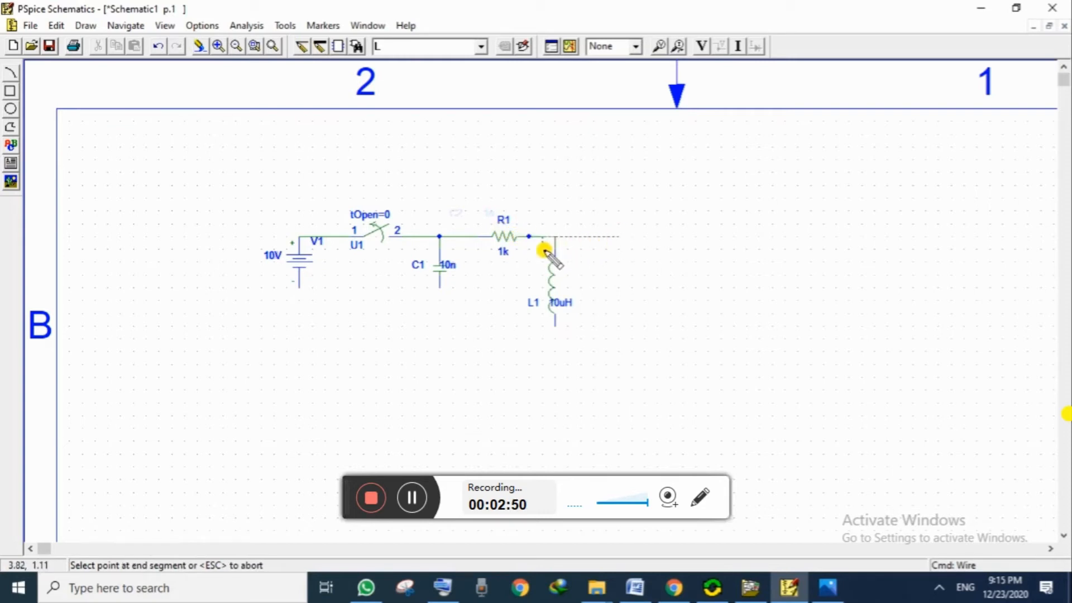
# Wire the lower end of inductor L1 to the negative terminal of V1, and the lower end of C1 to that return wire
pyautogui.rightClick(603, 273)
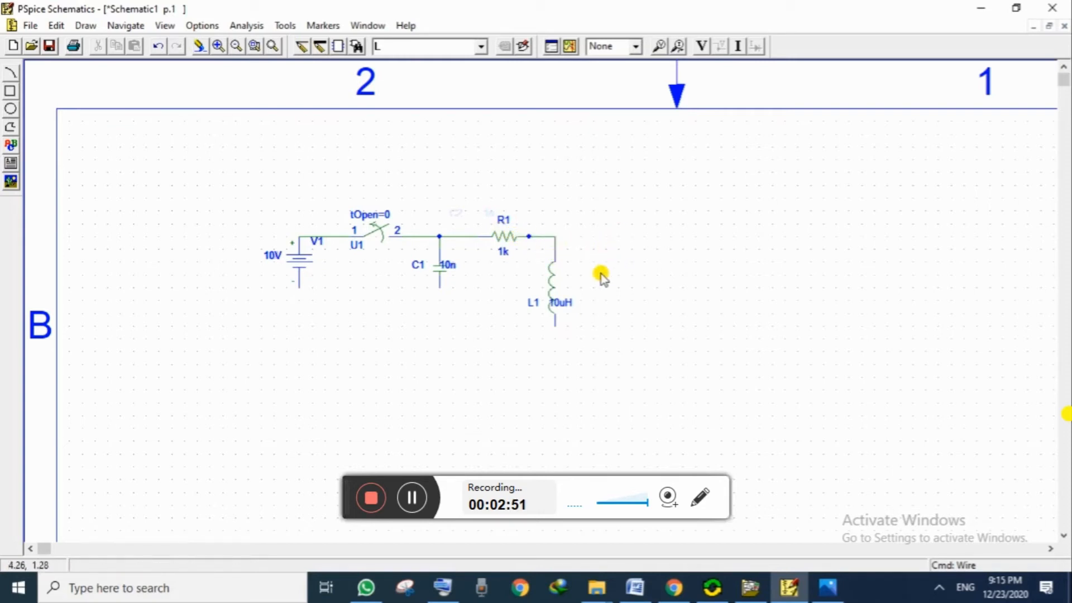
pyautogui.click(302, 46)
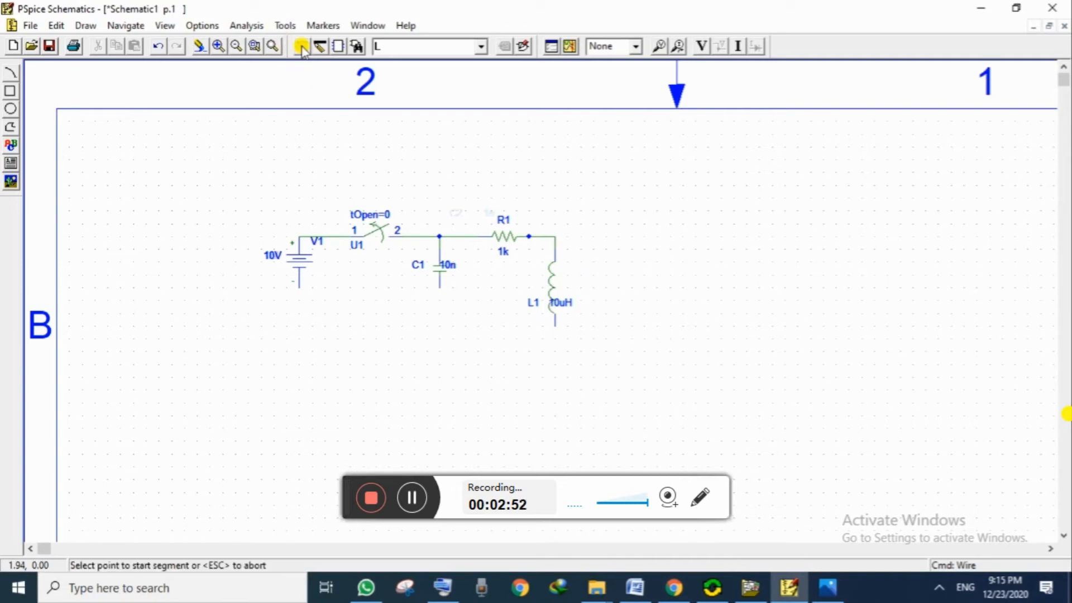
pyautogui.click(555, 324)
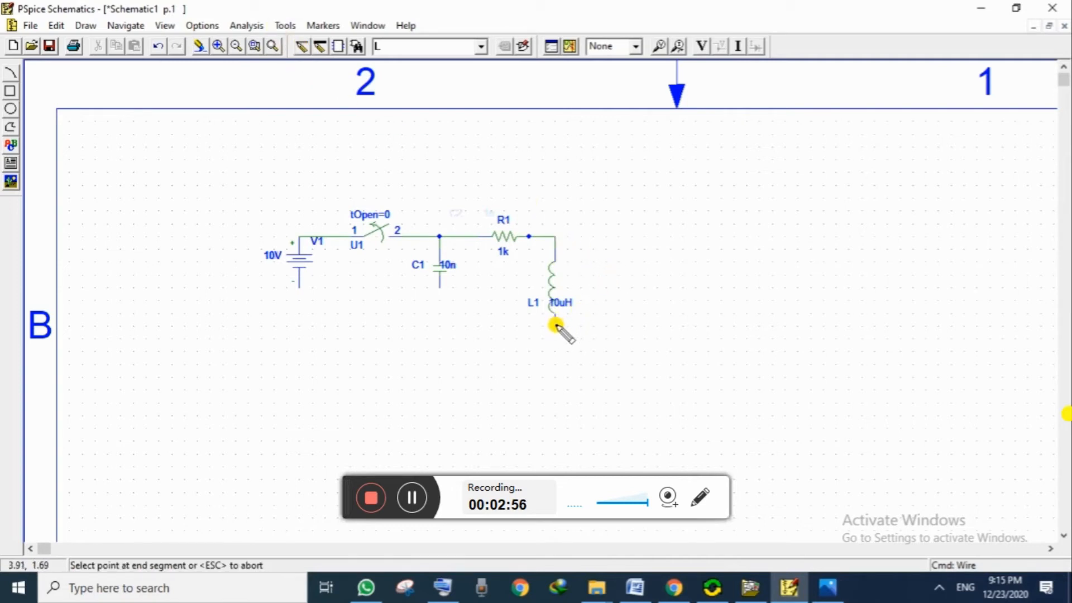
pyautogui.click(299, 285)
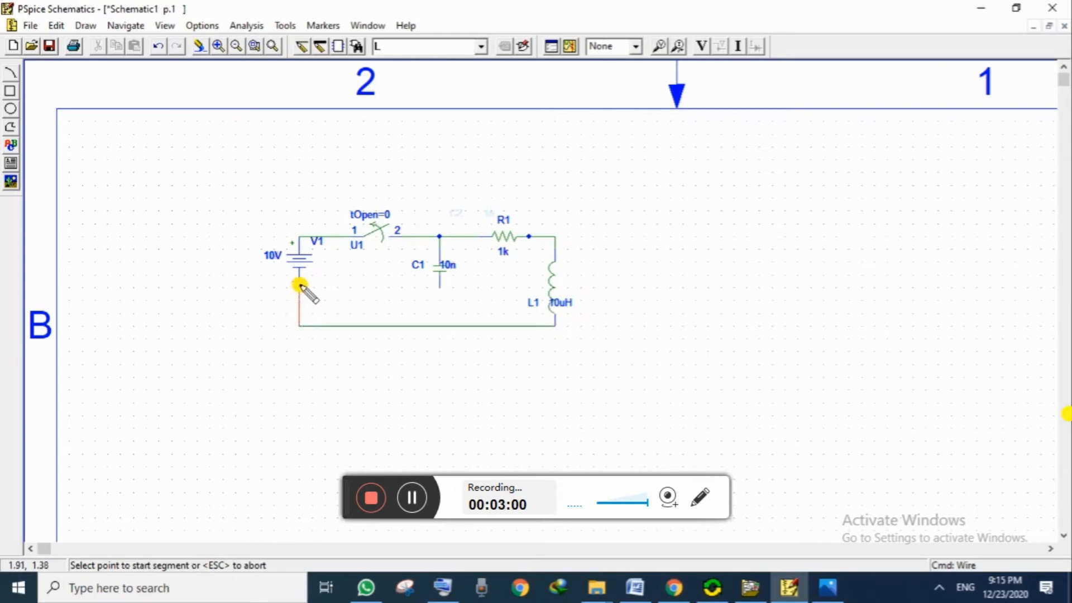
pyautogui.click(364, 364)
pyautogui.press('Escape')
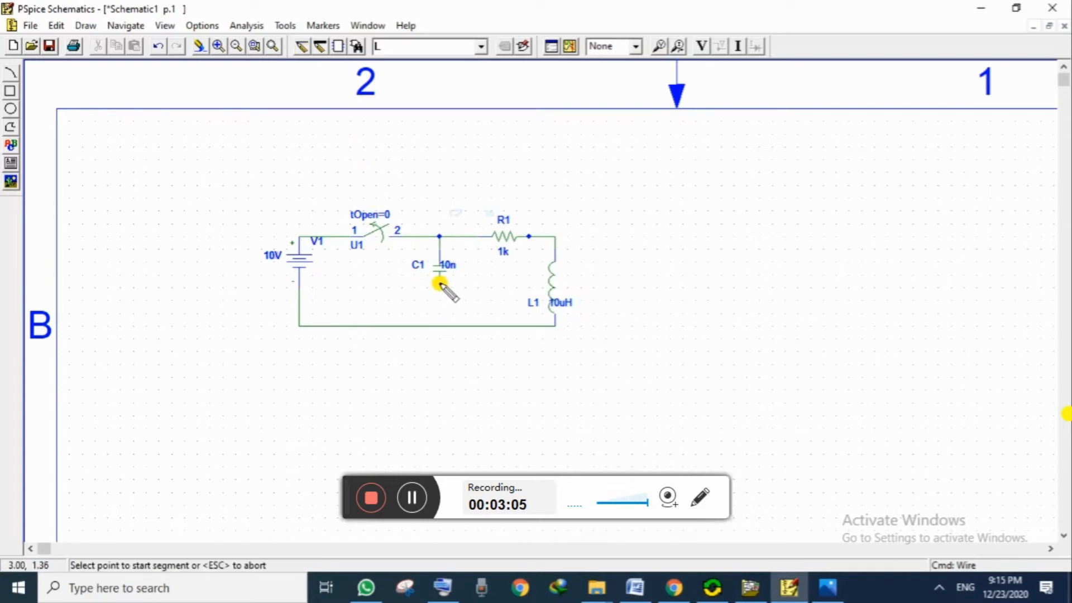
pyautogui.click(439, 283)
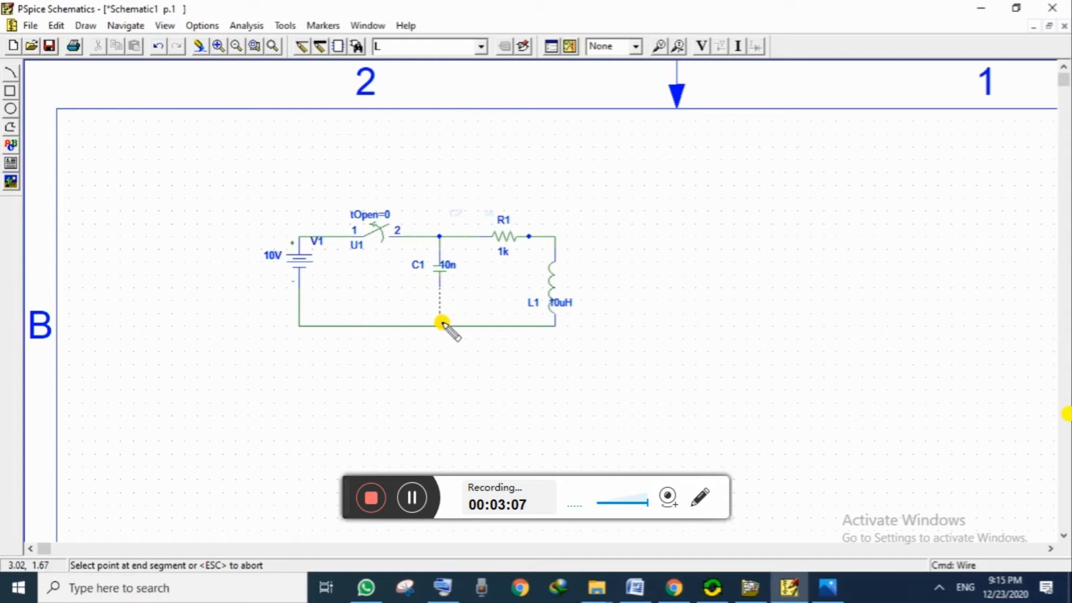
pyautogui.click(441, 325)
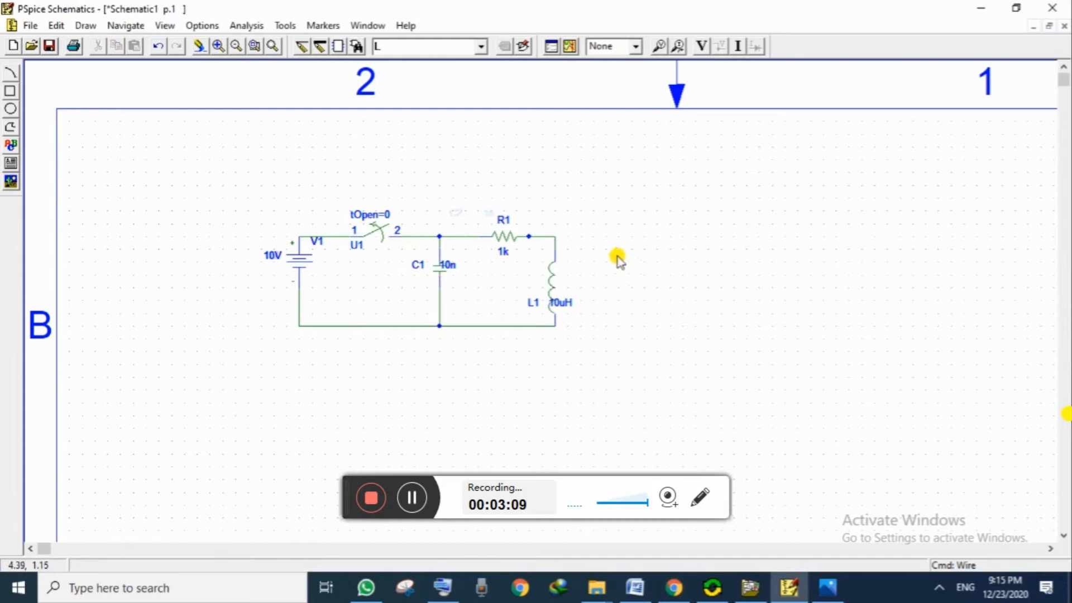
# Place a GND_EARTH ground symbol on the return wire at the junction below capacitor C1
pyautogui.click(481, 46)
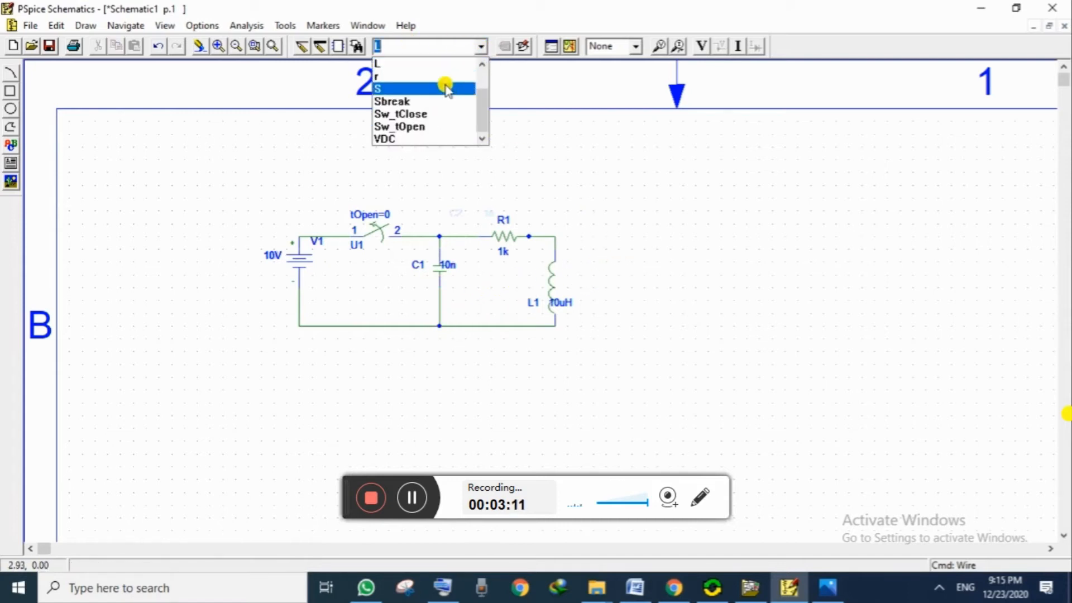
pyautogui.scroll(1, 437, 117)
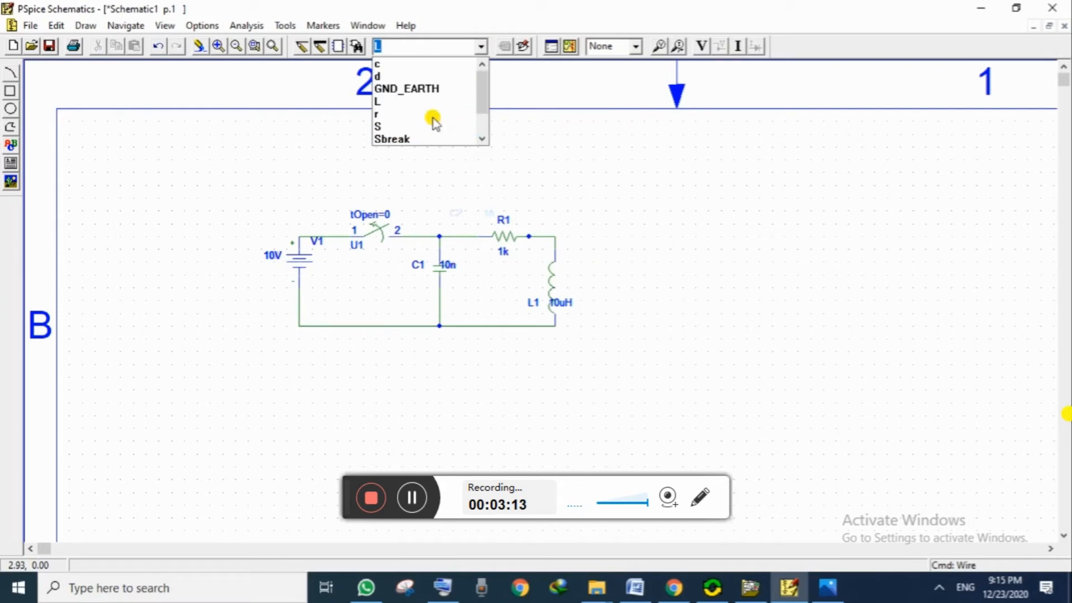
pyautogui.click(422, 91)
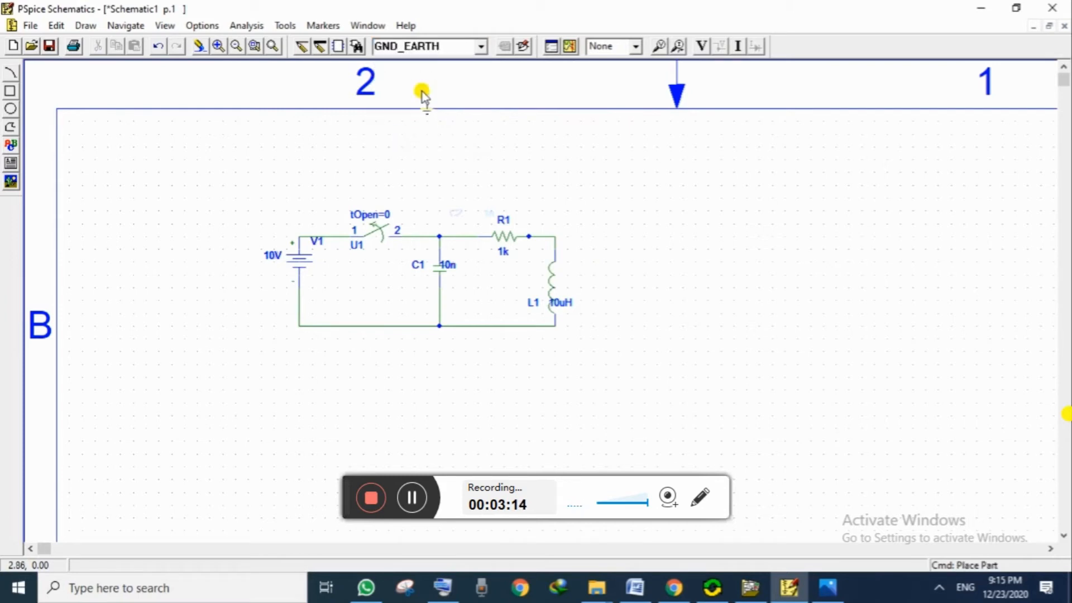
pyautogui.click(440, 325)
pyautogui.click(526, 366)
pyautogui.rightClick(522, 340)
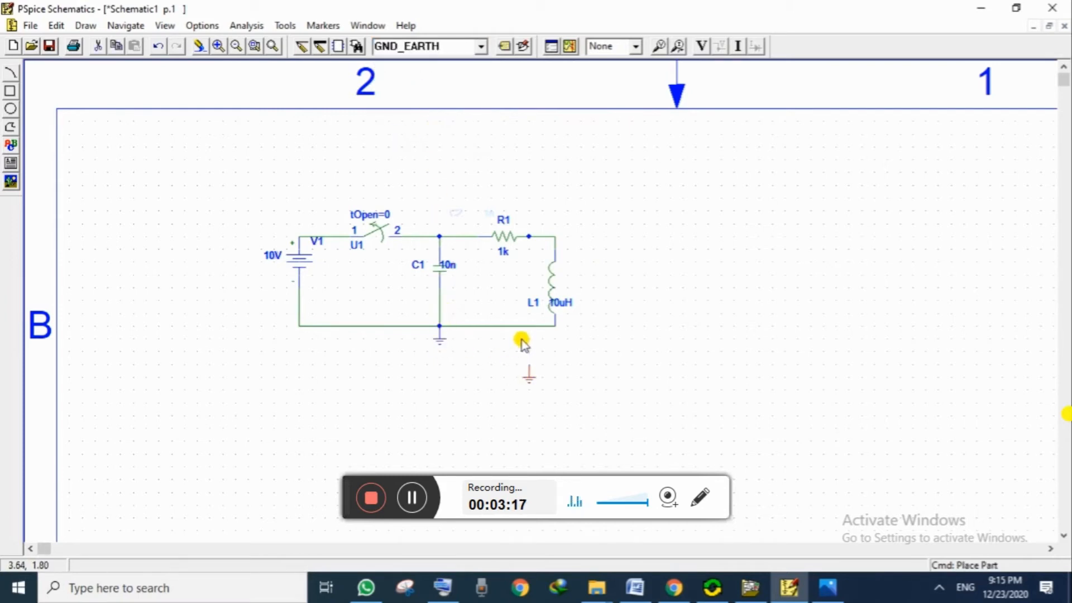
pyautogui.click(573, 366)
pyautogui.hotkey('ctrl', 'z')
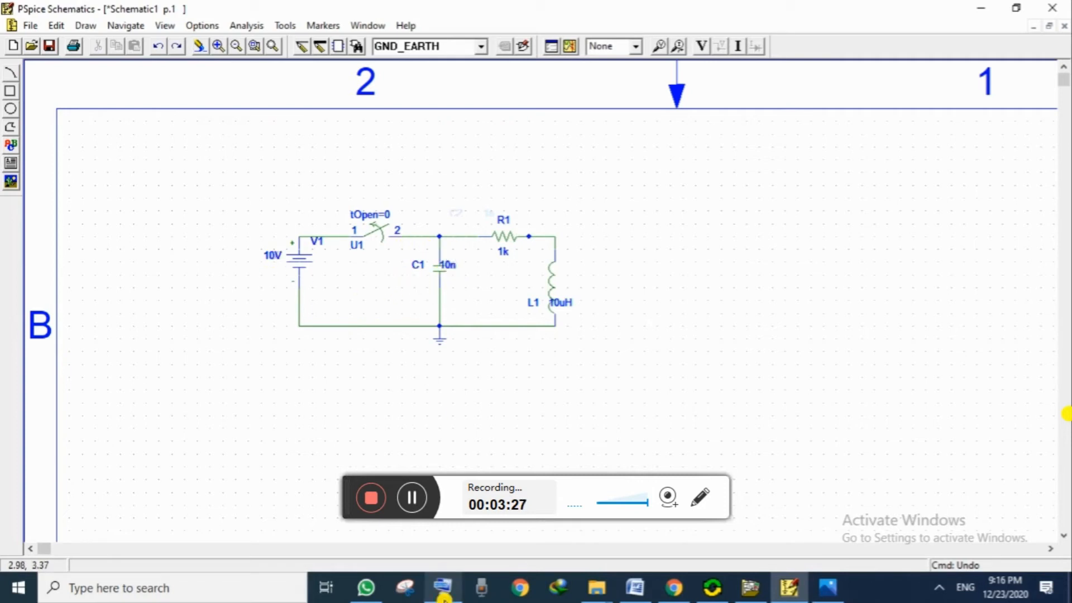
# Set the value of capacitor C1 to 10nF using the on-screen keyboard
pyautogui.click(443, 586)
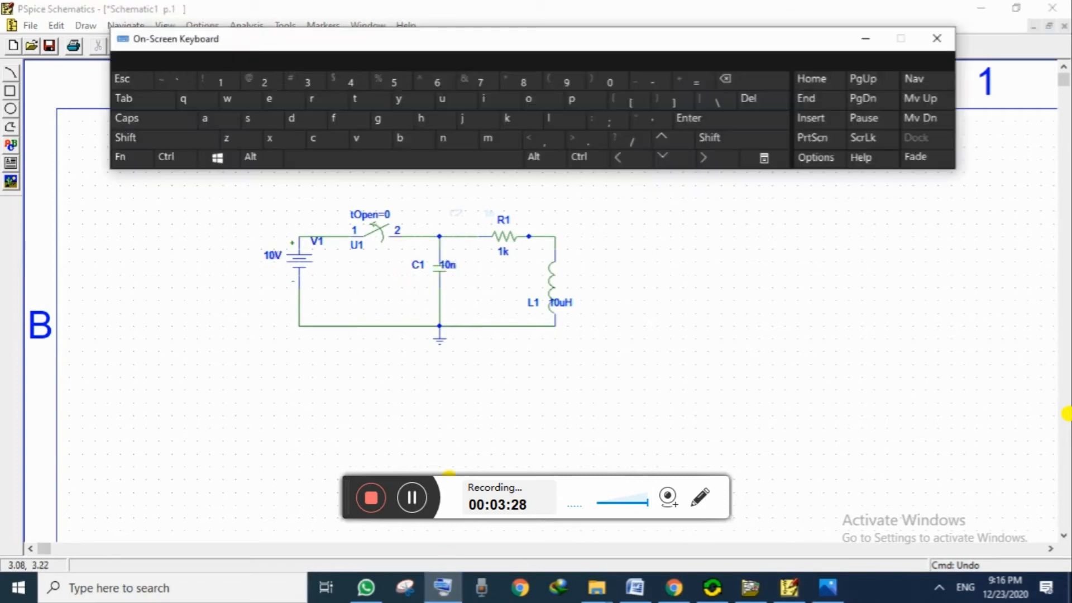
pyautogui.click(459, 272)
pyautogui.doubleClick(455, 267)
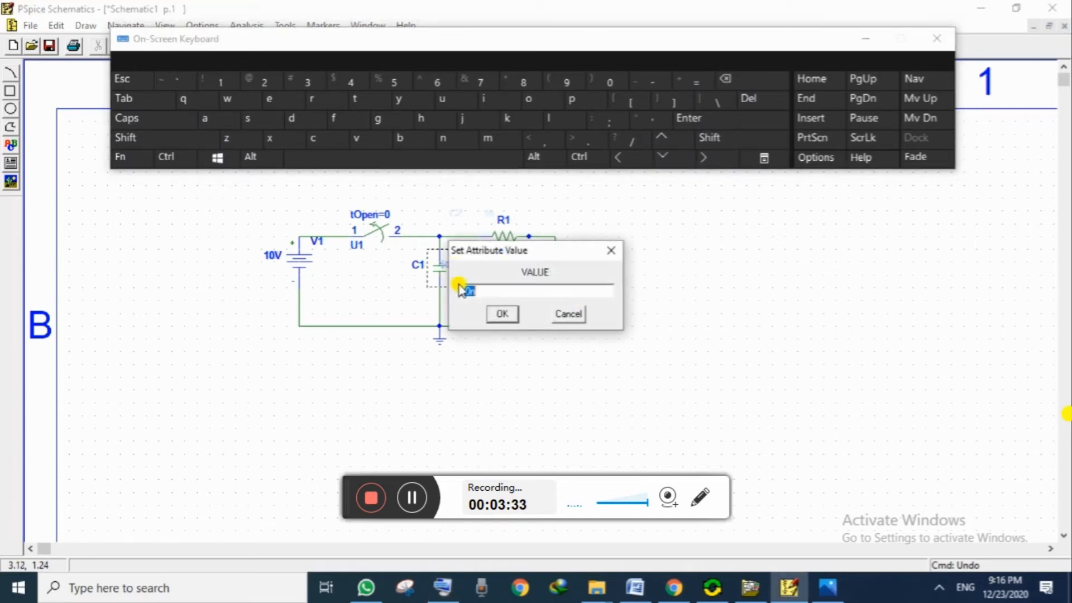
pyautogui.click(481, 294)
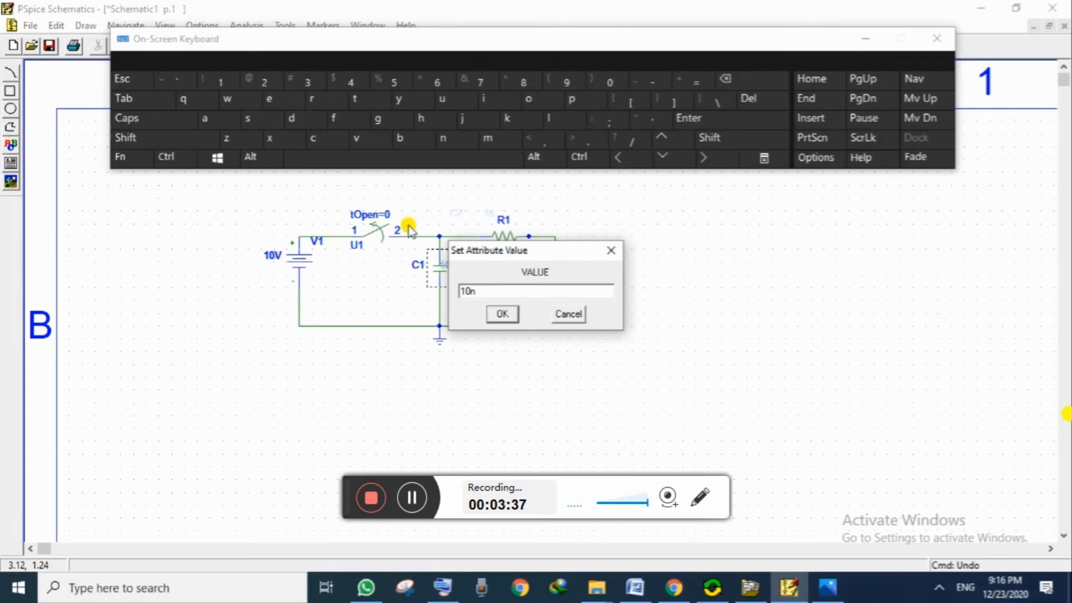
pyautogui.click(161, 140)
pyautogui.click(338, 118)
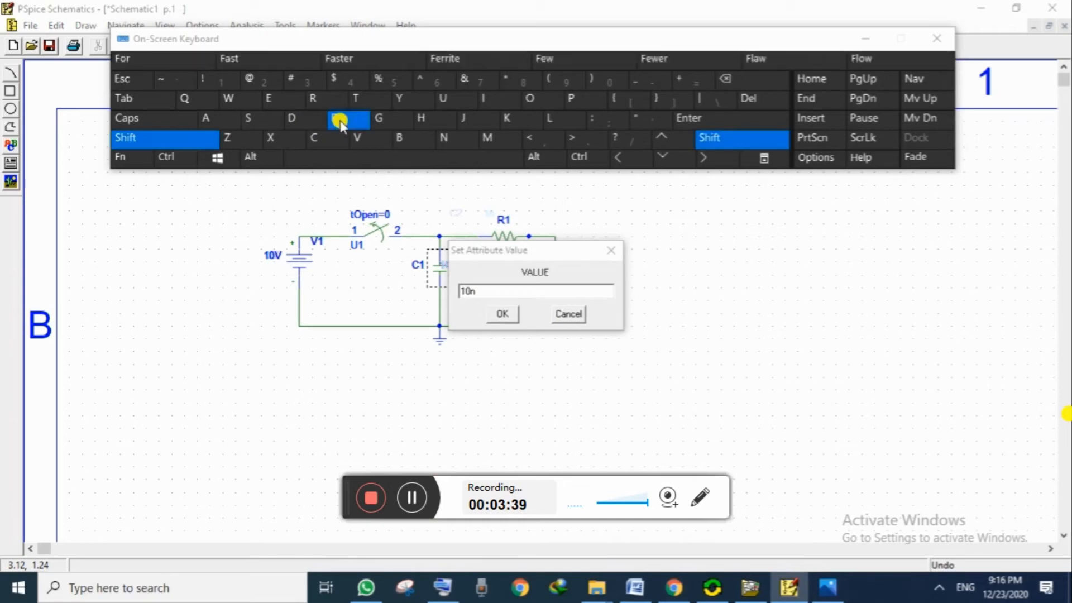
pyautogui.click(494, 288)
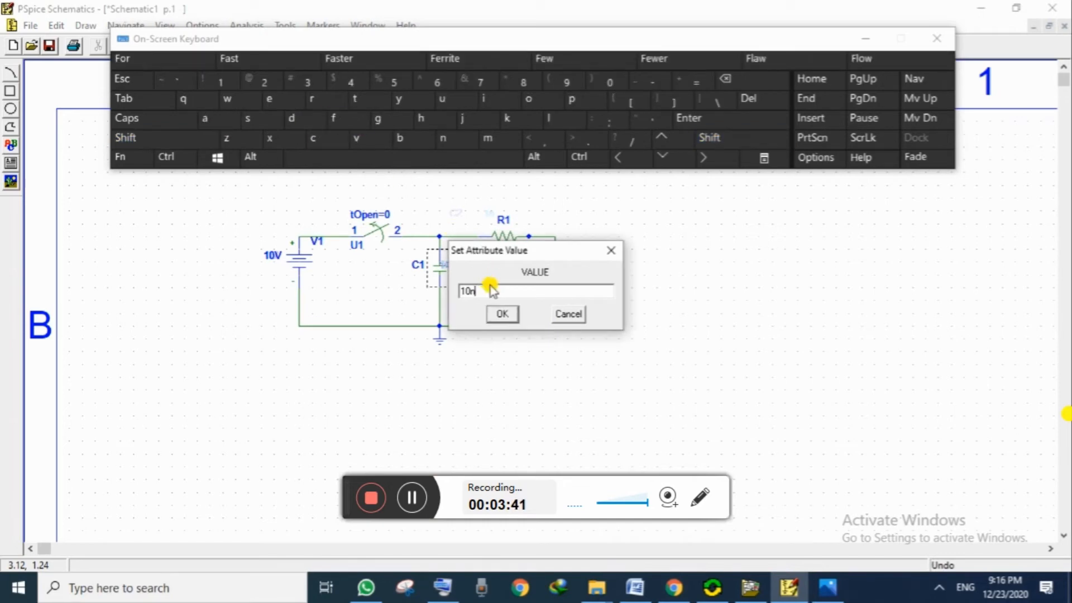
pyautogui.click(167, 138)
pyautogui.click(335, 119)
pyautogui.click(502, 314)
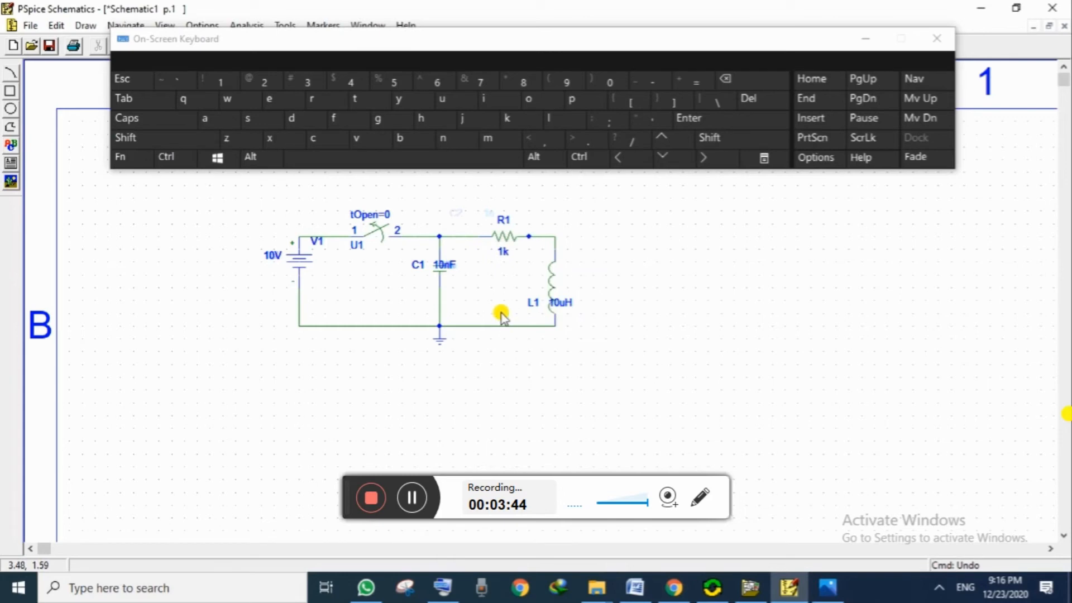
# Set the value of inductor L1 to 10mH
pyautogui.click(559, 304)
pyautogui.doubleClick(559, 304)
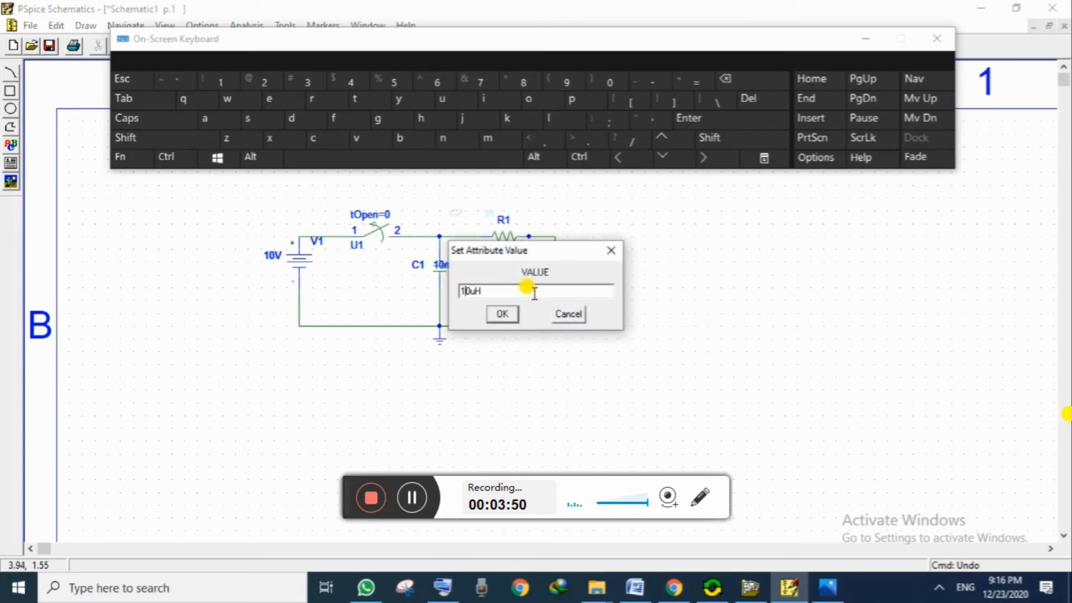
pyautogui.write('m')
pyautogui.click(495, 314)
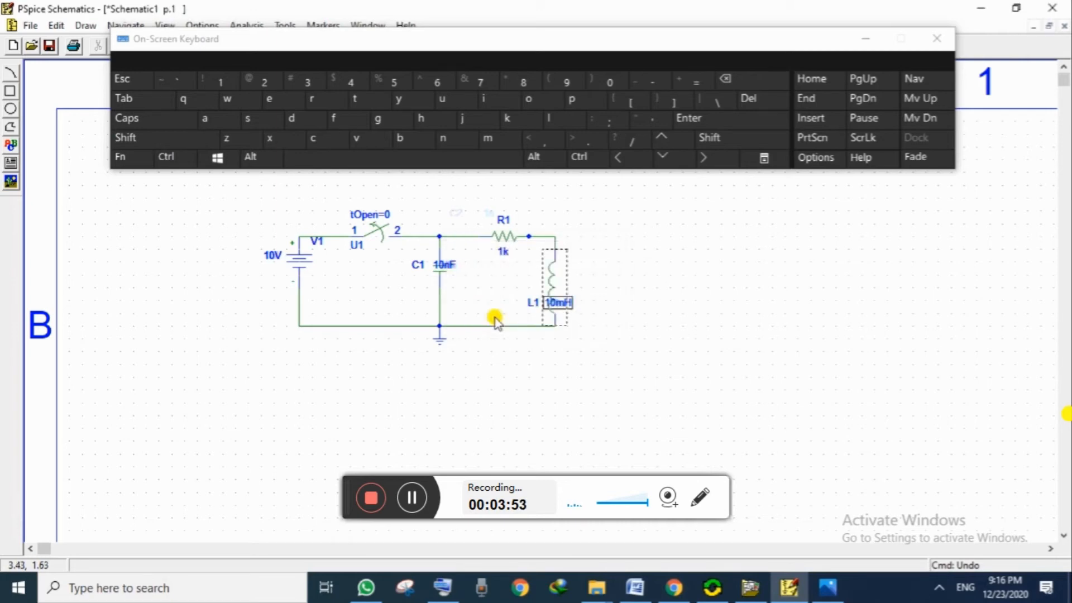
pyautogui.click(543, 385)
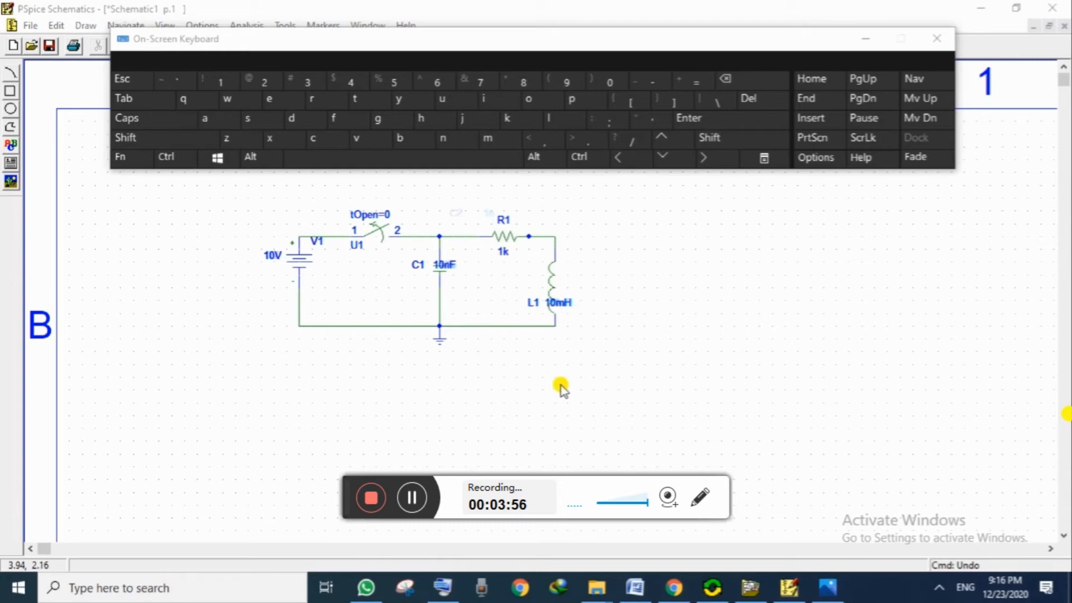
# Set the value of resistor R1 to 25 and hide the on-screen keyboard
pyautogui.doubleClick(501, 252)
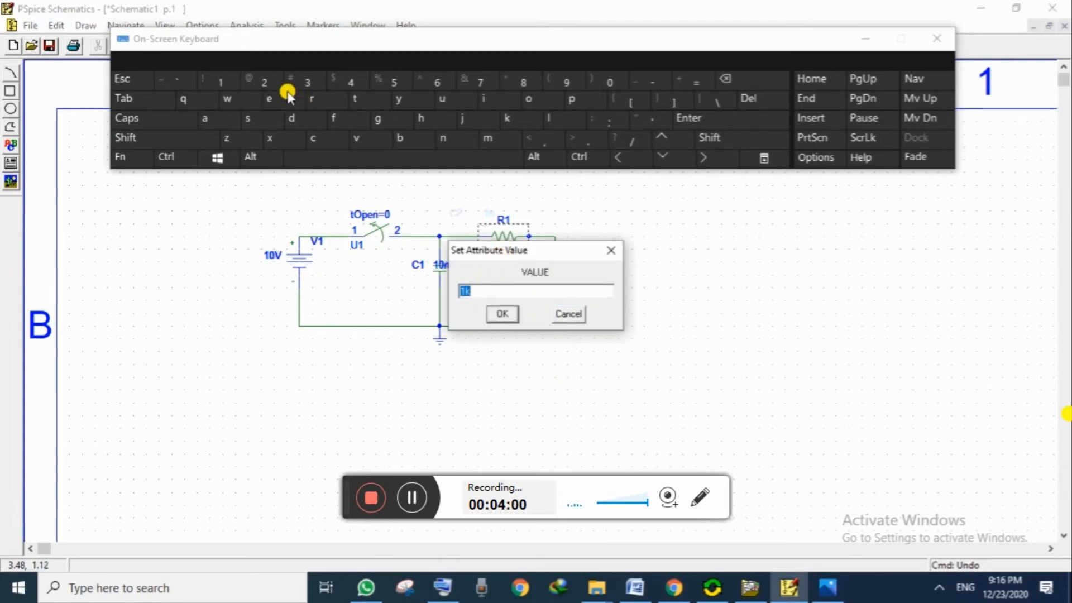
pyautogui.click(271, 84)
pyautogui.click(382, 84)
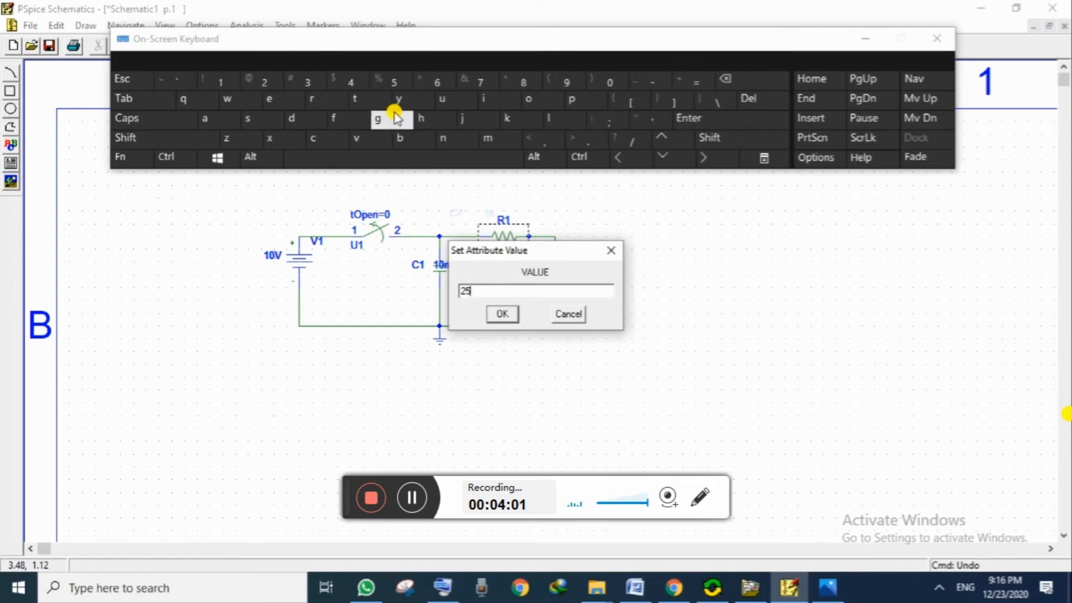
pyautogui.click(501, 313)
pyautogui.click(554, 379)
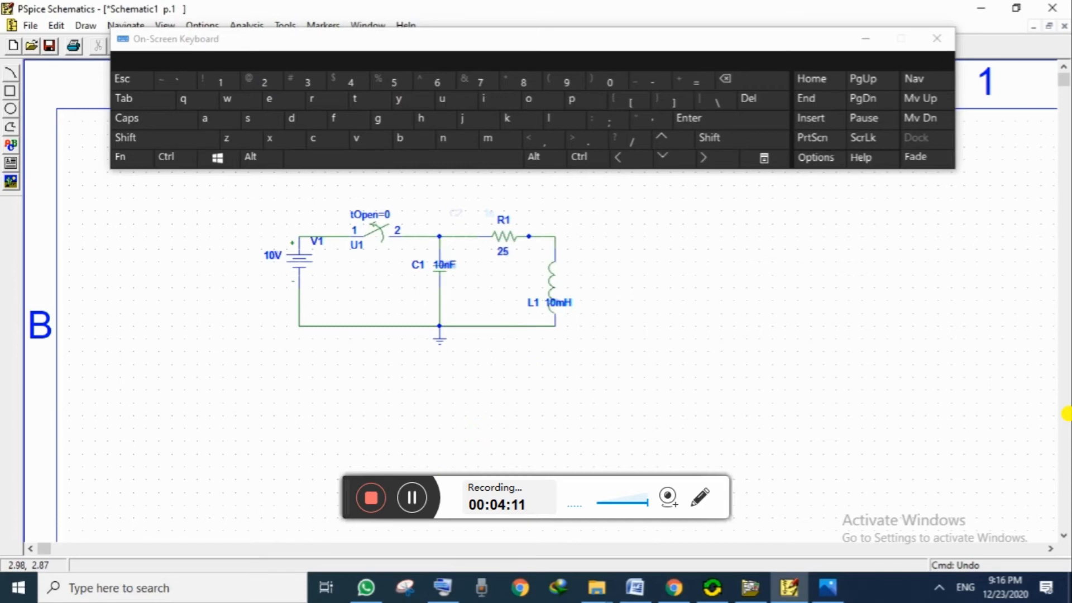
pyautogui.click(442, 587)
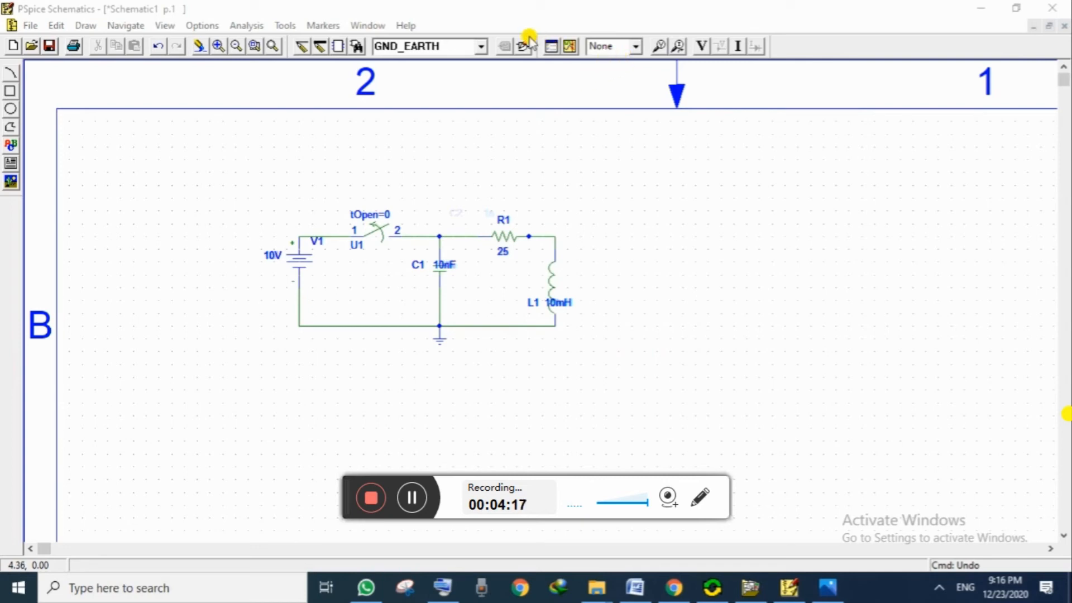
# Open the transient analysis settings from the analysis setup and set the print step to 0s
pyautogui.click(550, 46)
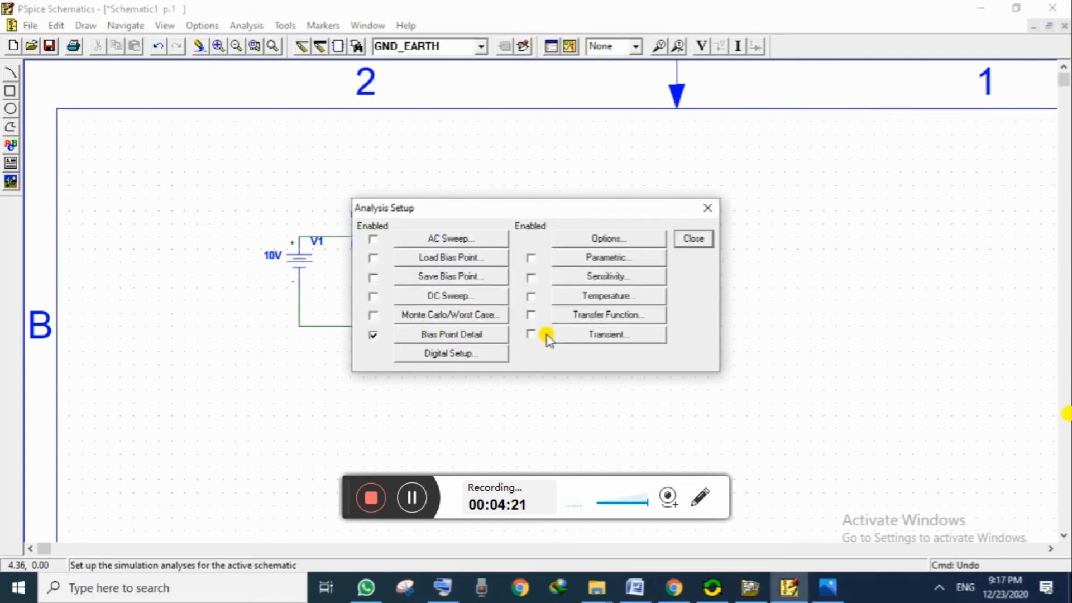
pyautogui.click(611, 337)
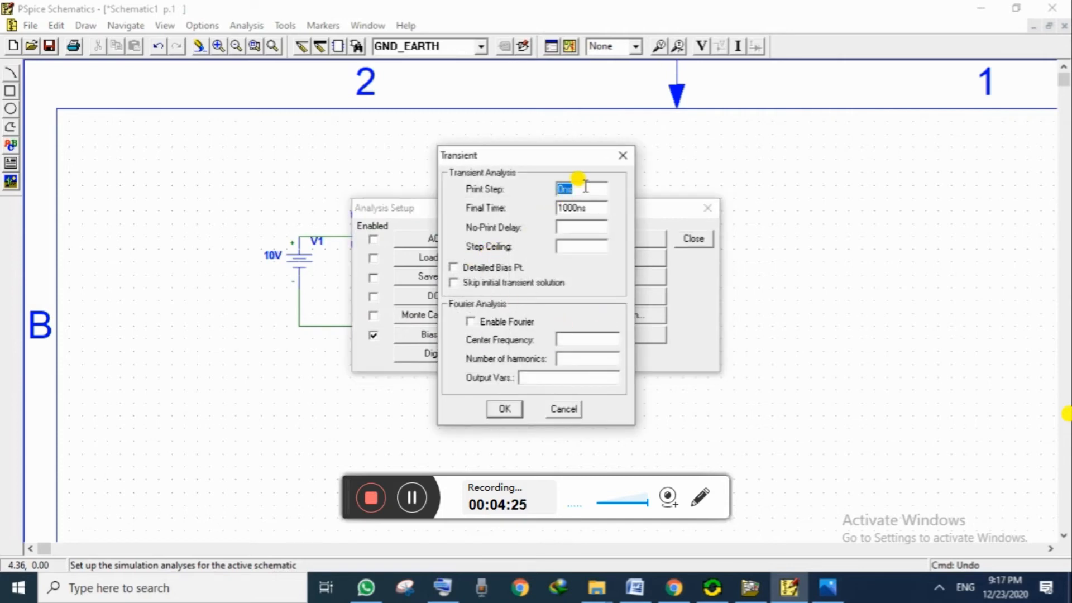
pyautogui.click(585, 188)
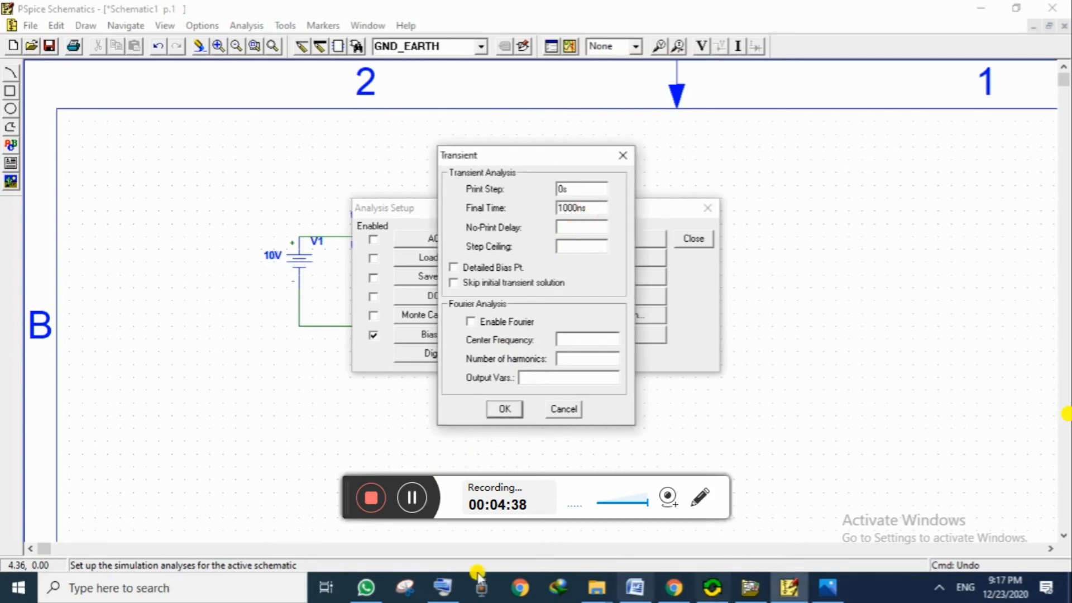
# Bring back the on-screen keyboard and set the final time of the transient analysis to 5ms
pyautogui.click(437, 589)
pyautogui.click(602, 208)
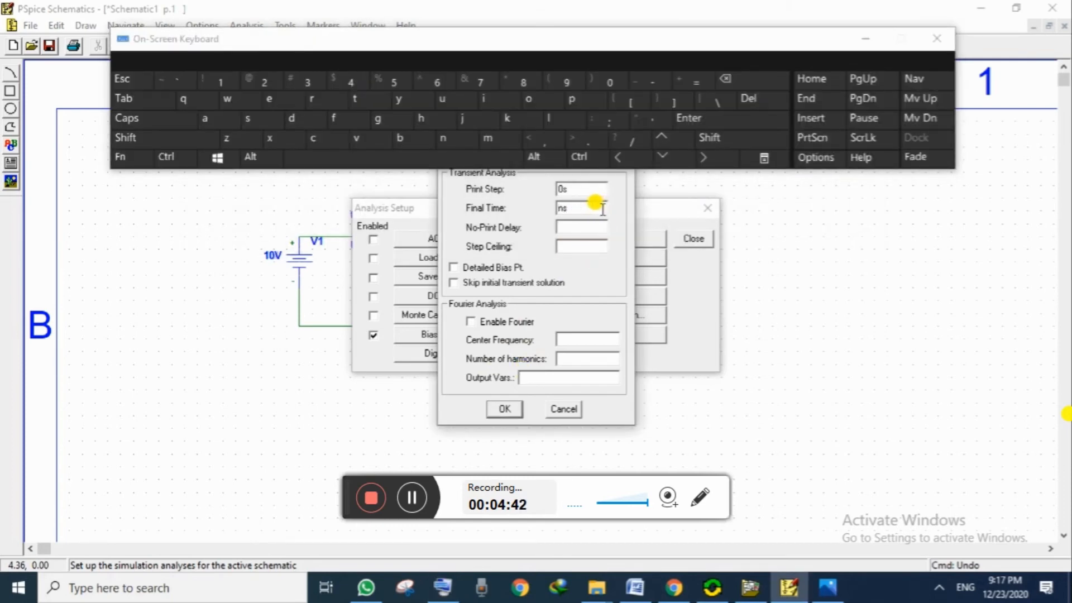
pyautogui.press('Delete')
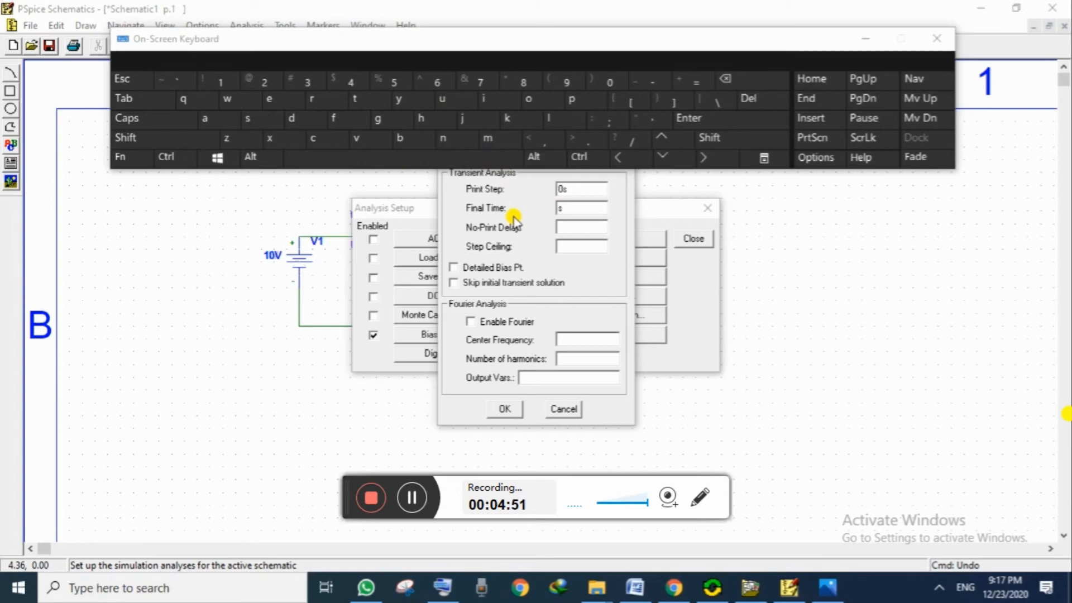
pyautogui.click(598, 207)
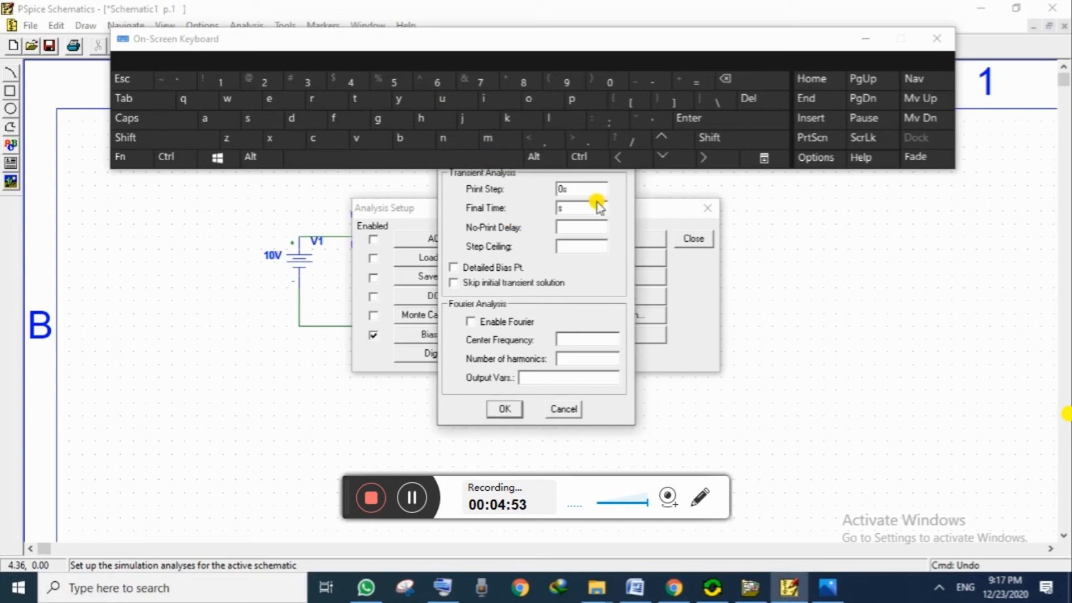
pyautogui.click(393, 81)
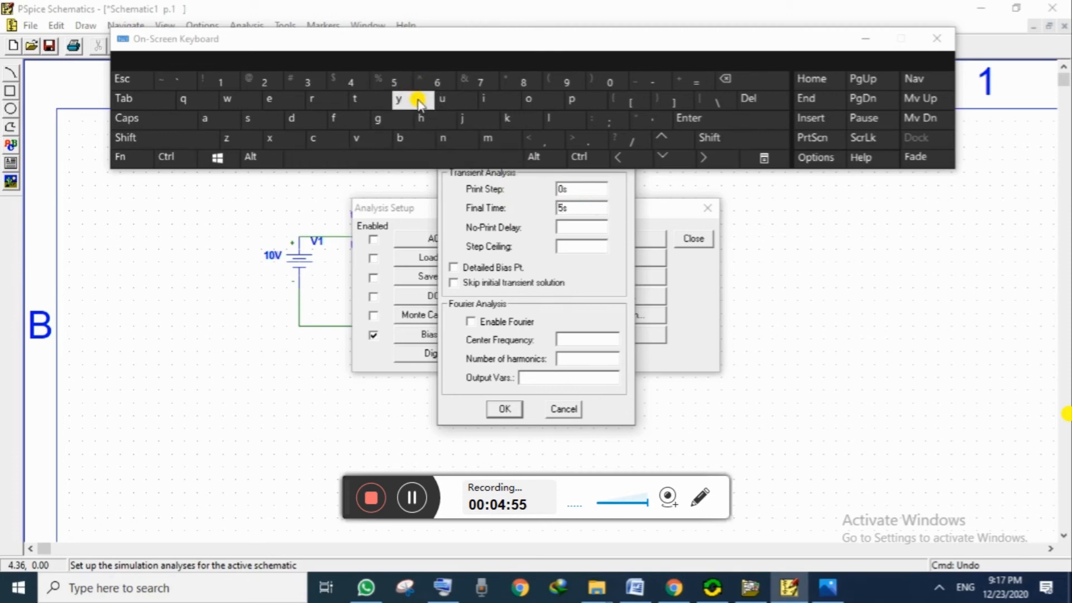
pyautogui.click(487, 140)
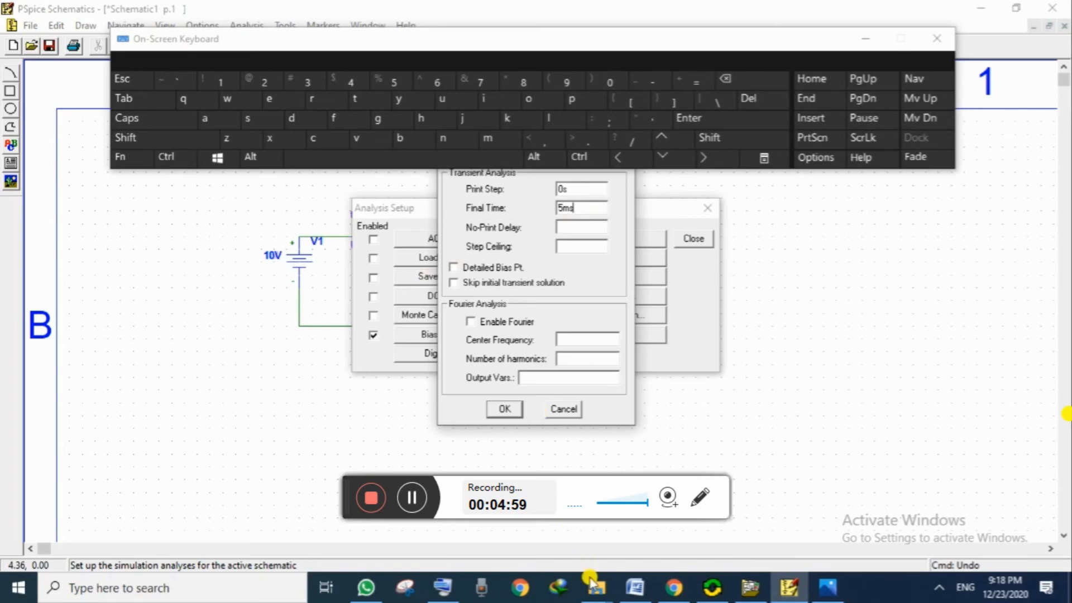
# Copy the print step value 0s into the no-print delay of the transient analysis
pyautogui.doubleClick(564, 188)
pyautogui.hotkey('ctrl', 'c')
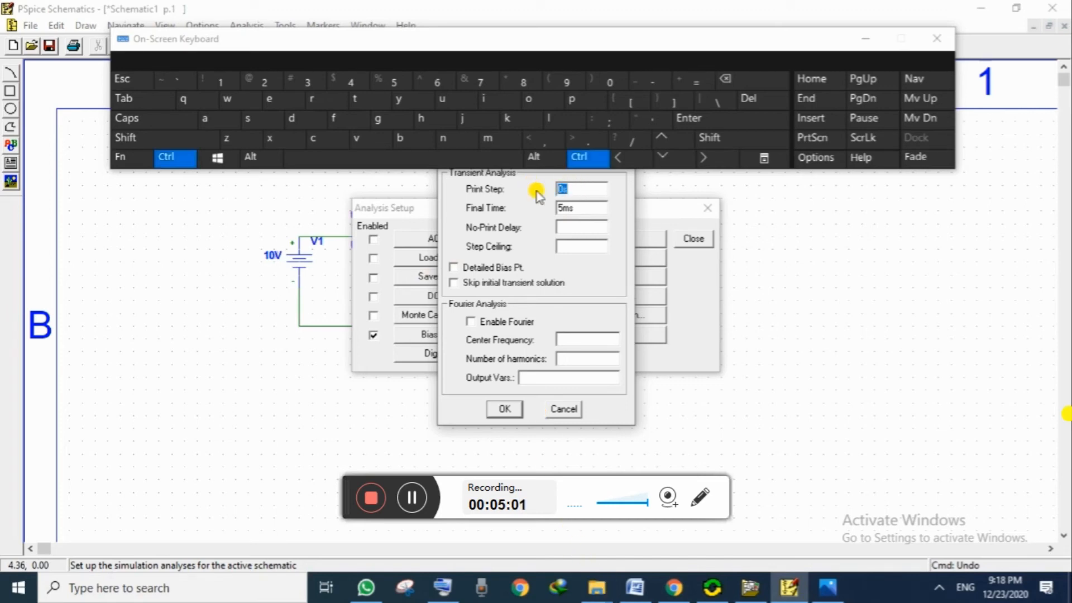
pyautogui.click(562, 226)
pyautogui.hotkey('ctrl', 'v')
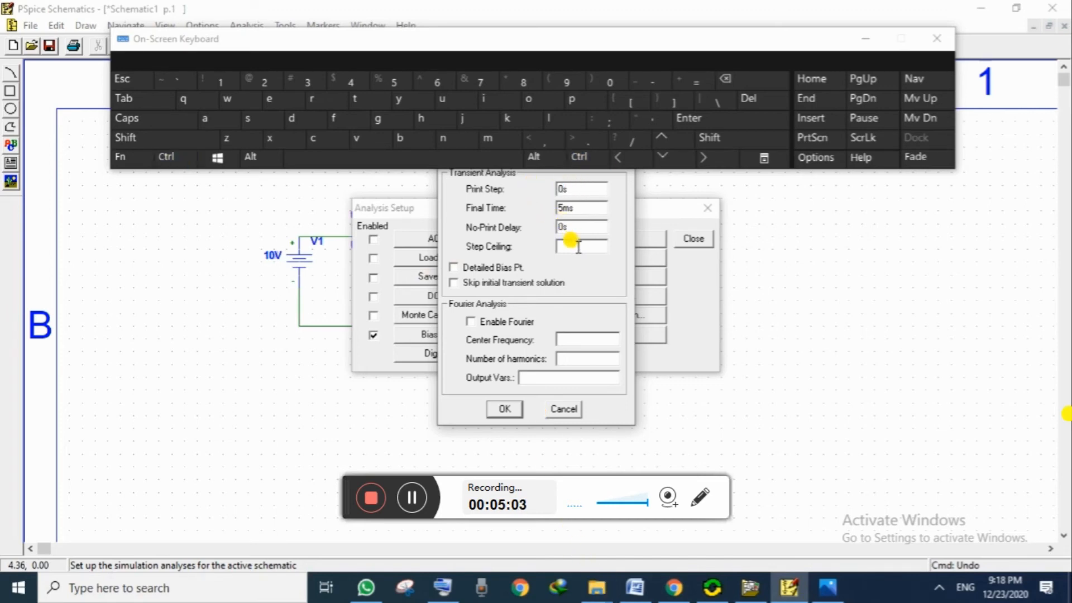
# Copy the final time value into the step ceiling of the transient analysis and edit it to 5us
pyautogui.doubleClick(578, 208)
pyautogui.hotkey('ctrl', 'c')
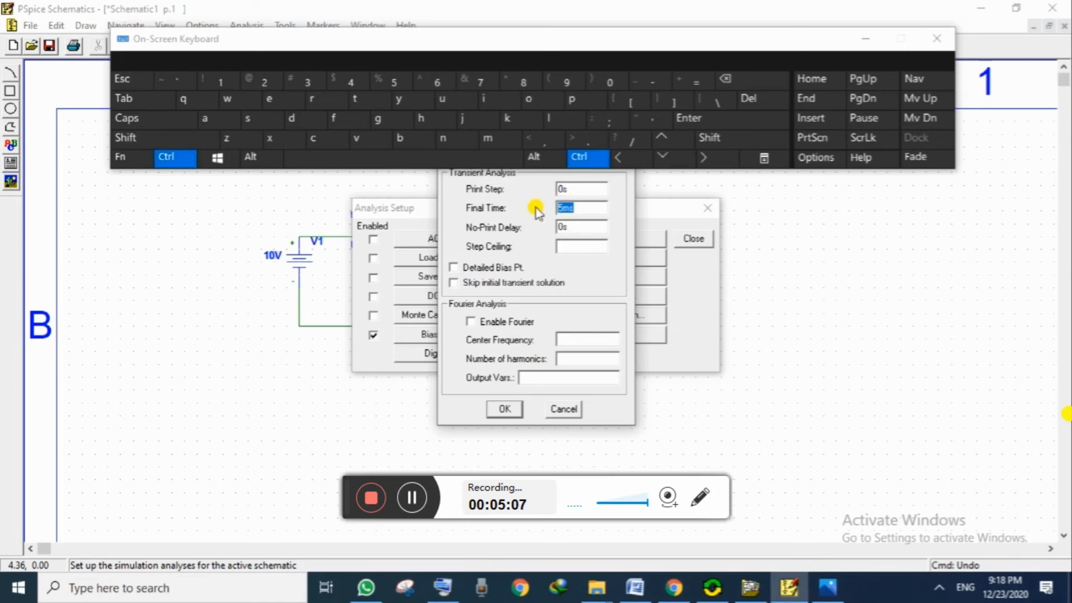
pyautogui.click(560, 245)
pyautogui.hotkey('ctrl', 'v')
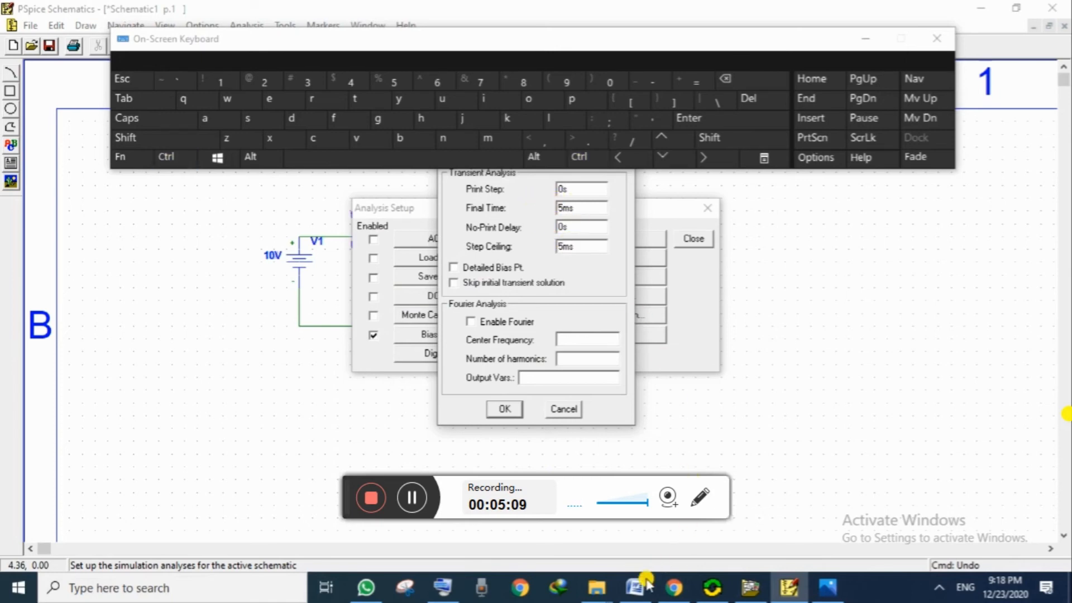
pyautogui.press('Left')
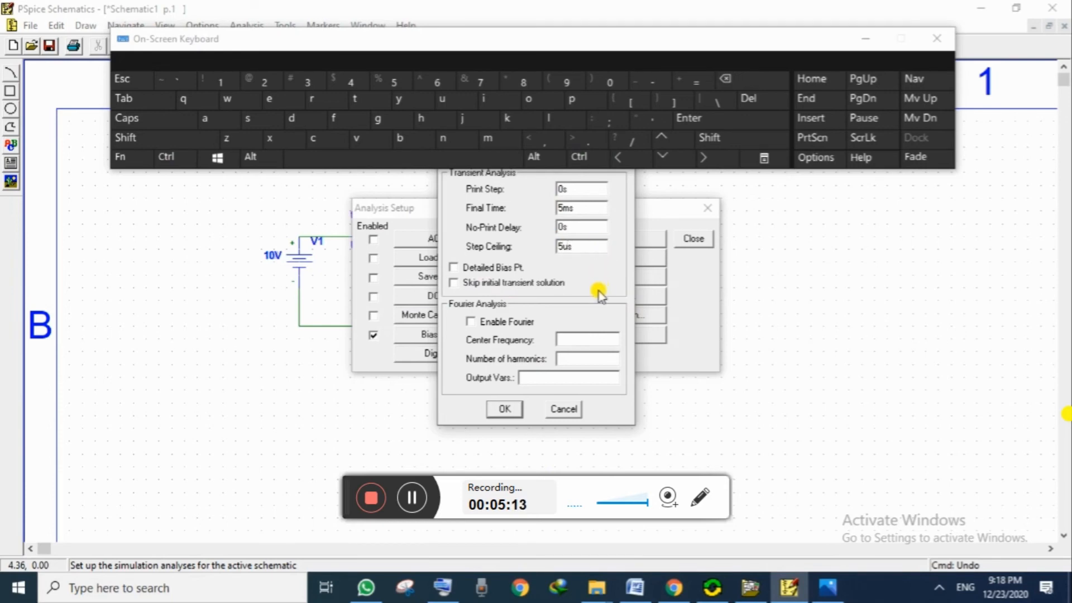
# Accept the transient analysis settings and close the analysis setup, with the on-screen keyboard hidden
pyautogui.click(505, 408)
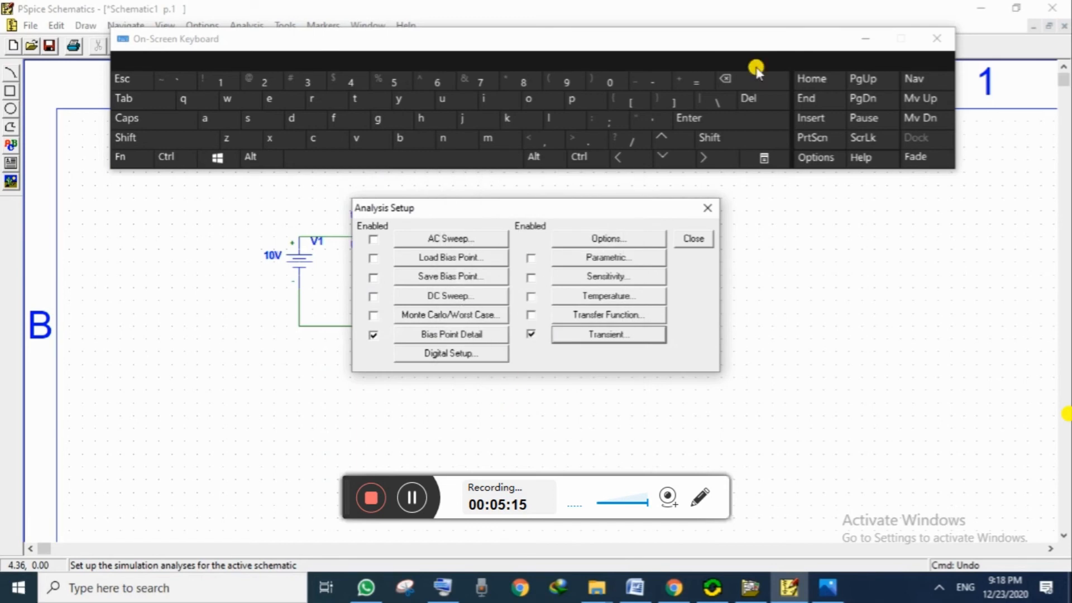
pyautogui.click(869, 42)
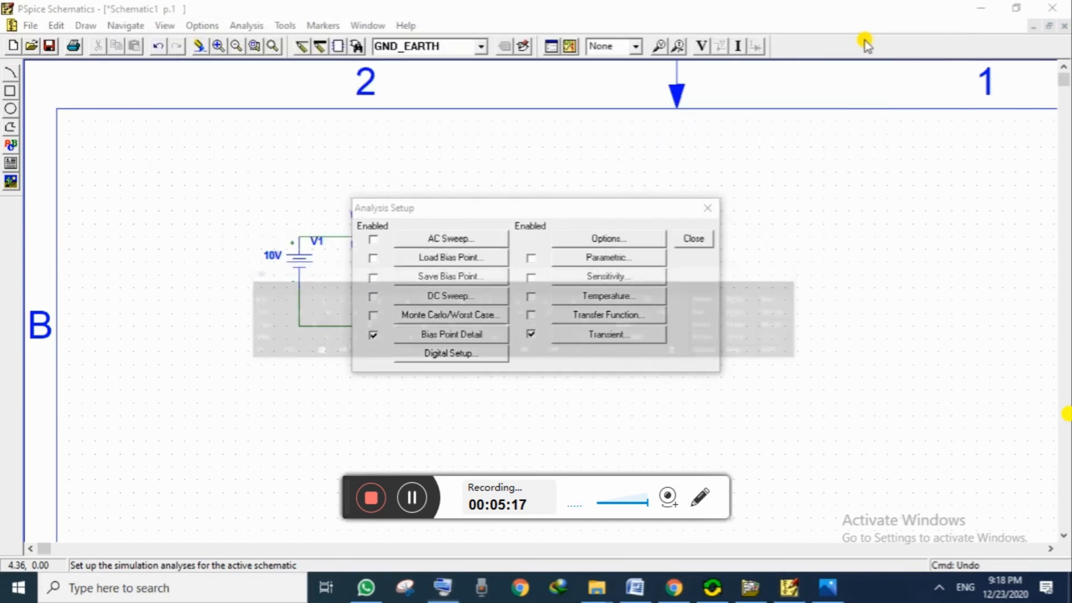
pyautogui.click(694, 239)
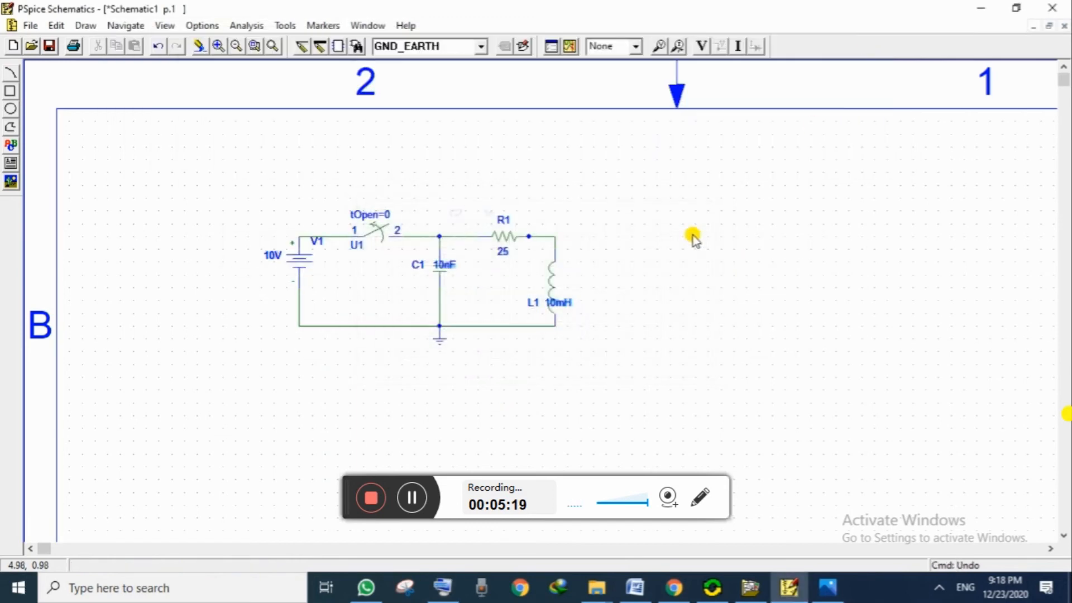
# Simulate the circuit, saving the schematic as Schematic1.SCH in My Works over the existing file, and switch to the PSpice A/D window
pyautogui.click(569, 48)
pyautogui.click(619, 327)
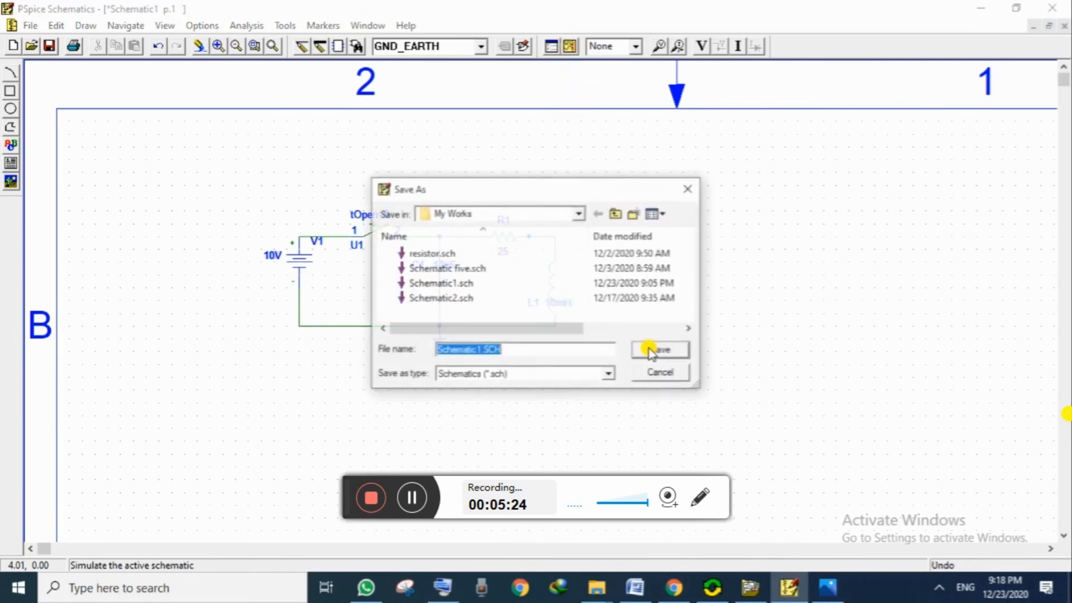
pyautogui.click(651, 350)
pyautogui.click(584, 297)
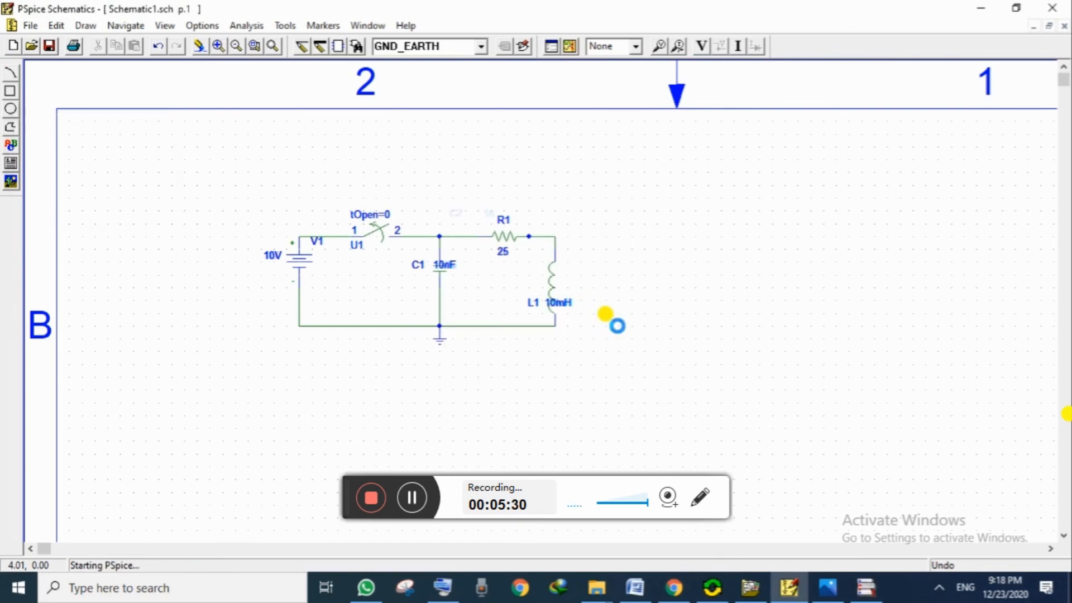
pyautogui.click(904, 585)
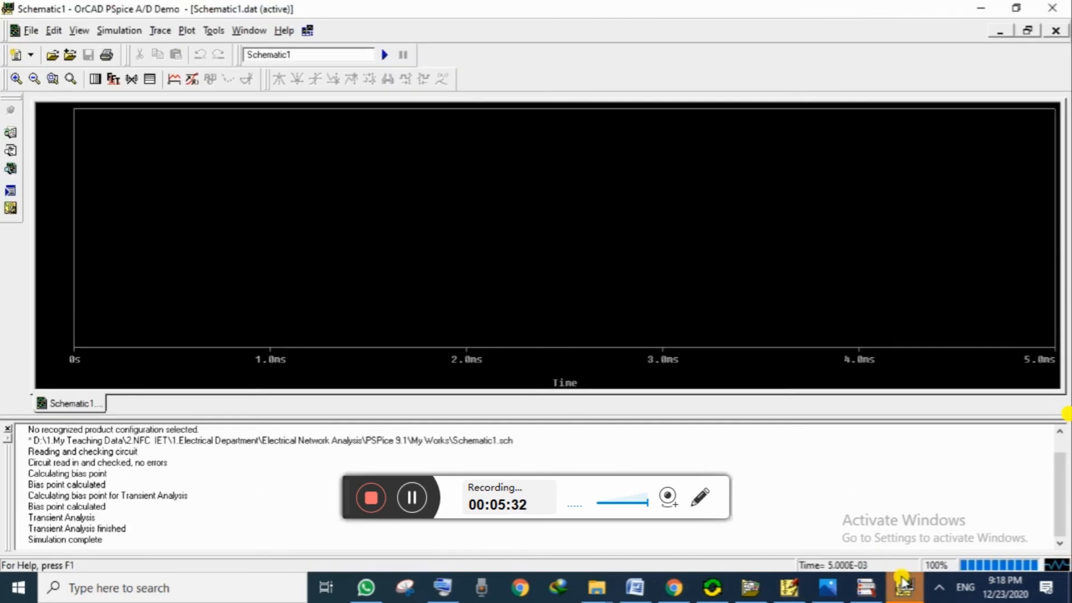
# Add the traces V(L1:1) and V(C1:2) to the empty transient plot
pyautogui.click(191, 32)
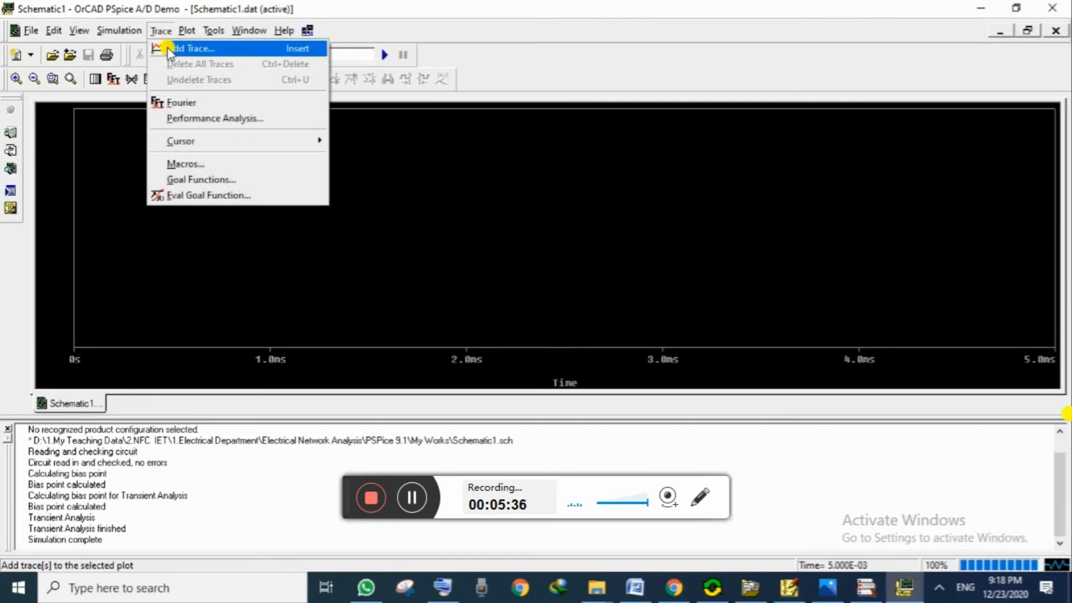
pyautogui.click(168, 49)
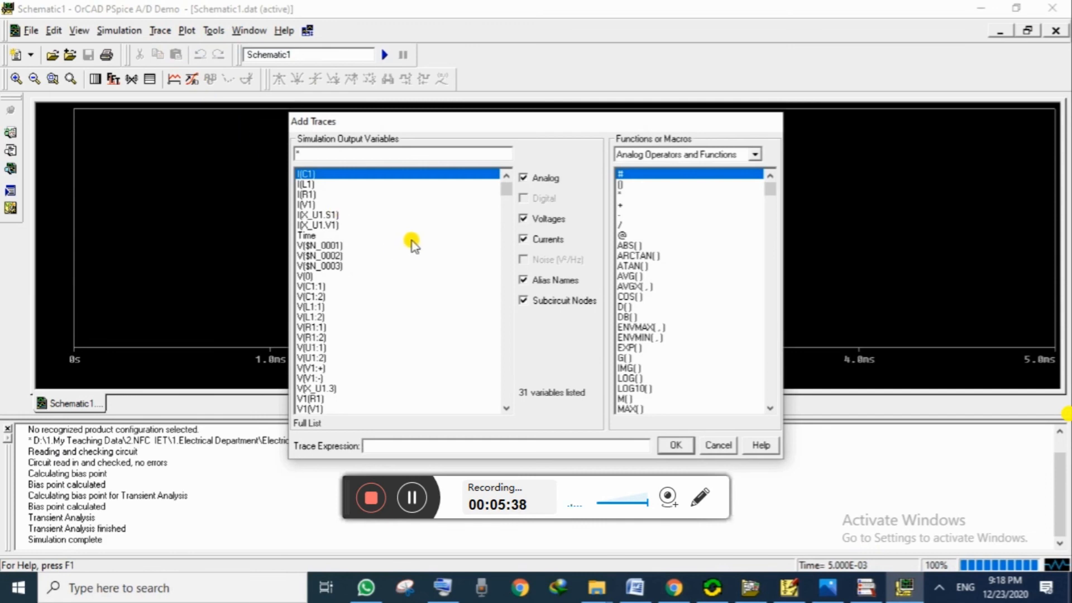
pyautogui.click(314, 307)
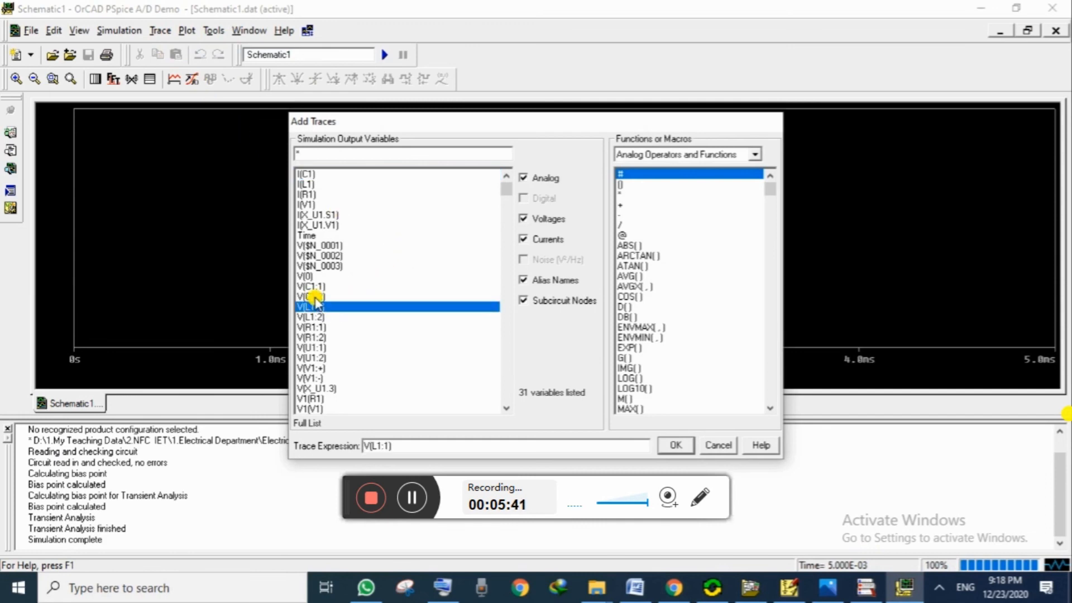
pyautogui.click(315, 296)
pyautogui.click(676, 445)
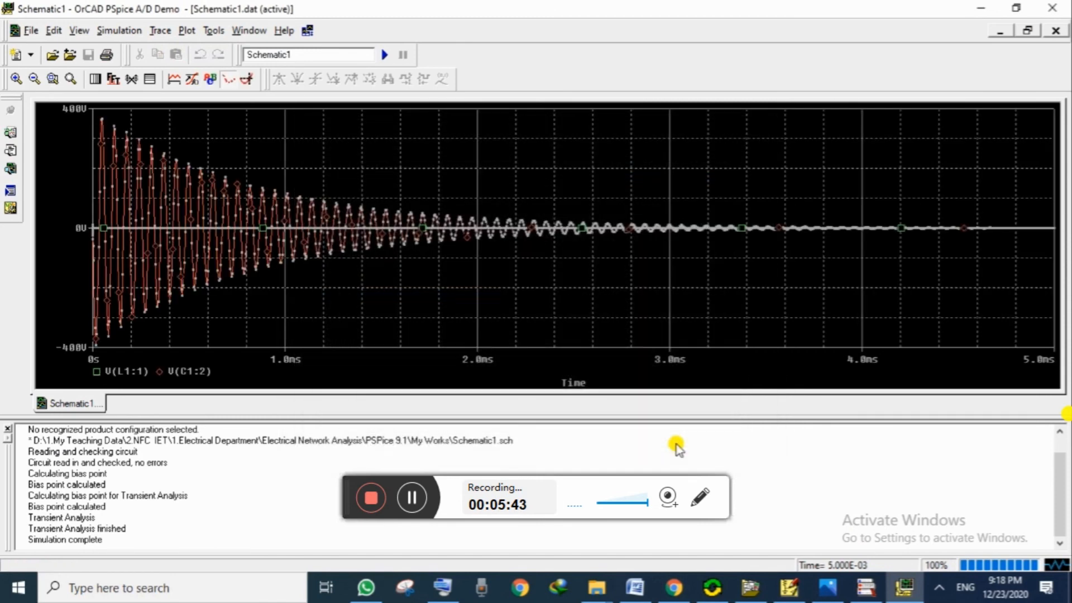